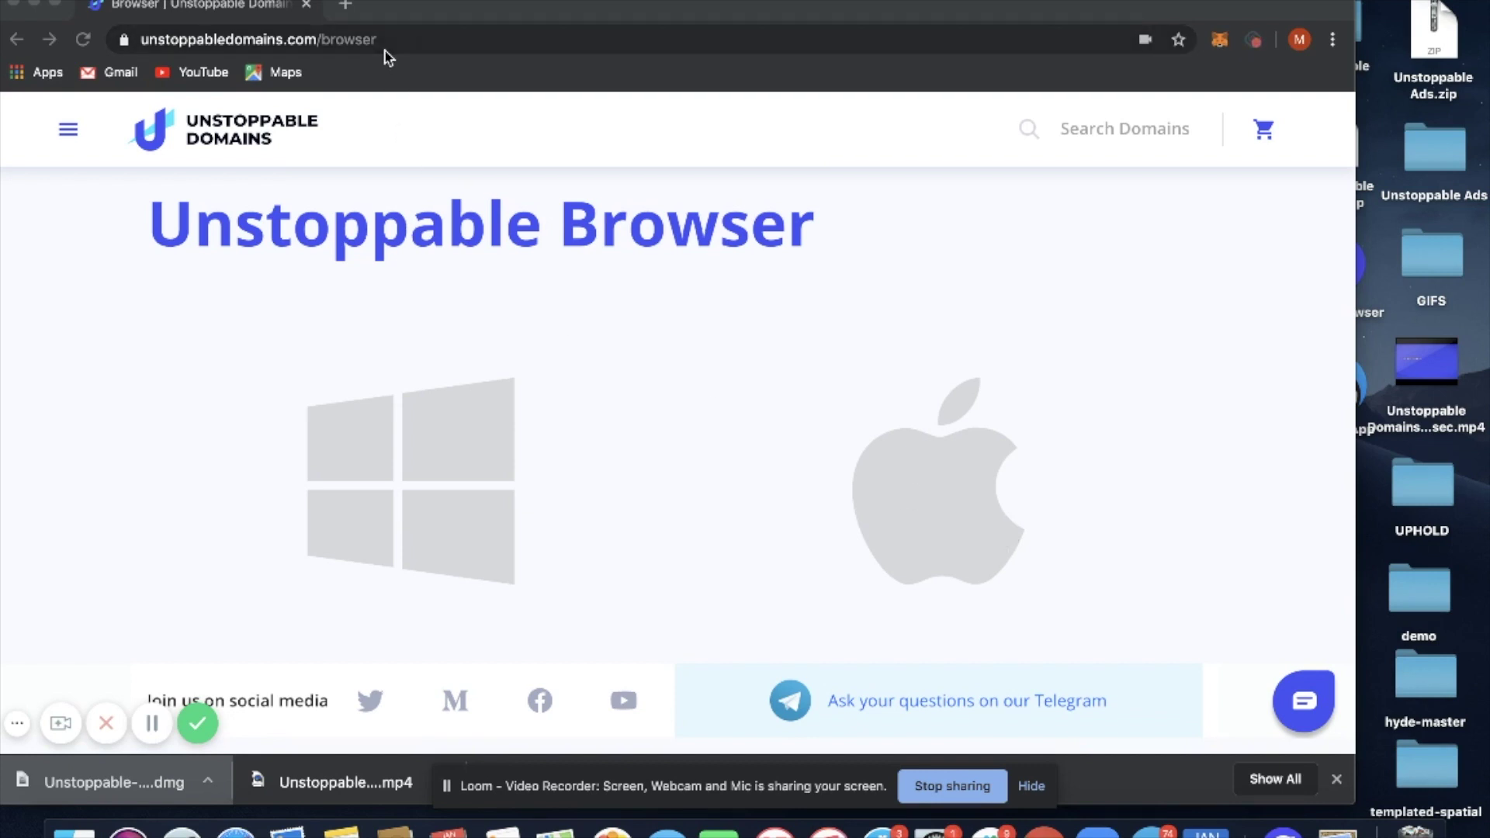
# Step: Download the Mac .dmg of Unstoppable Browser and open the downloaded disk image
pyautogui.click(409, 142)
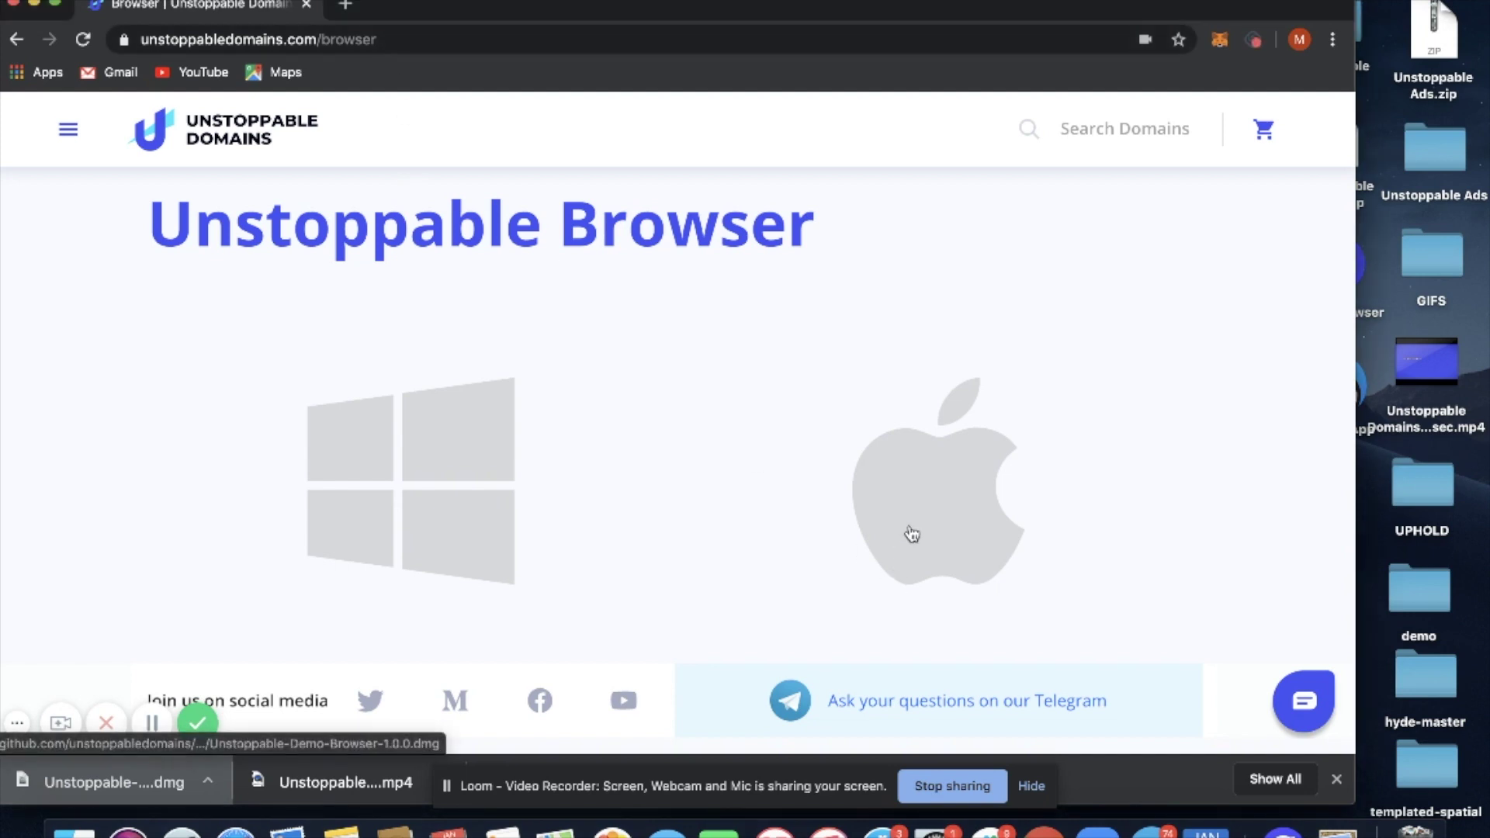
pyautogui.click(974, 518)
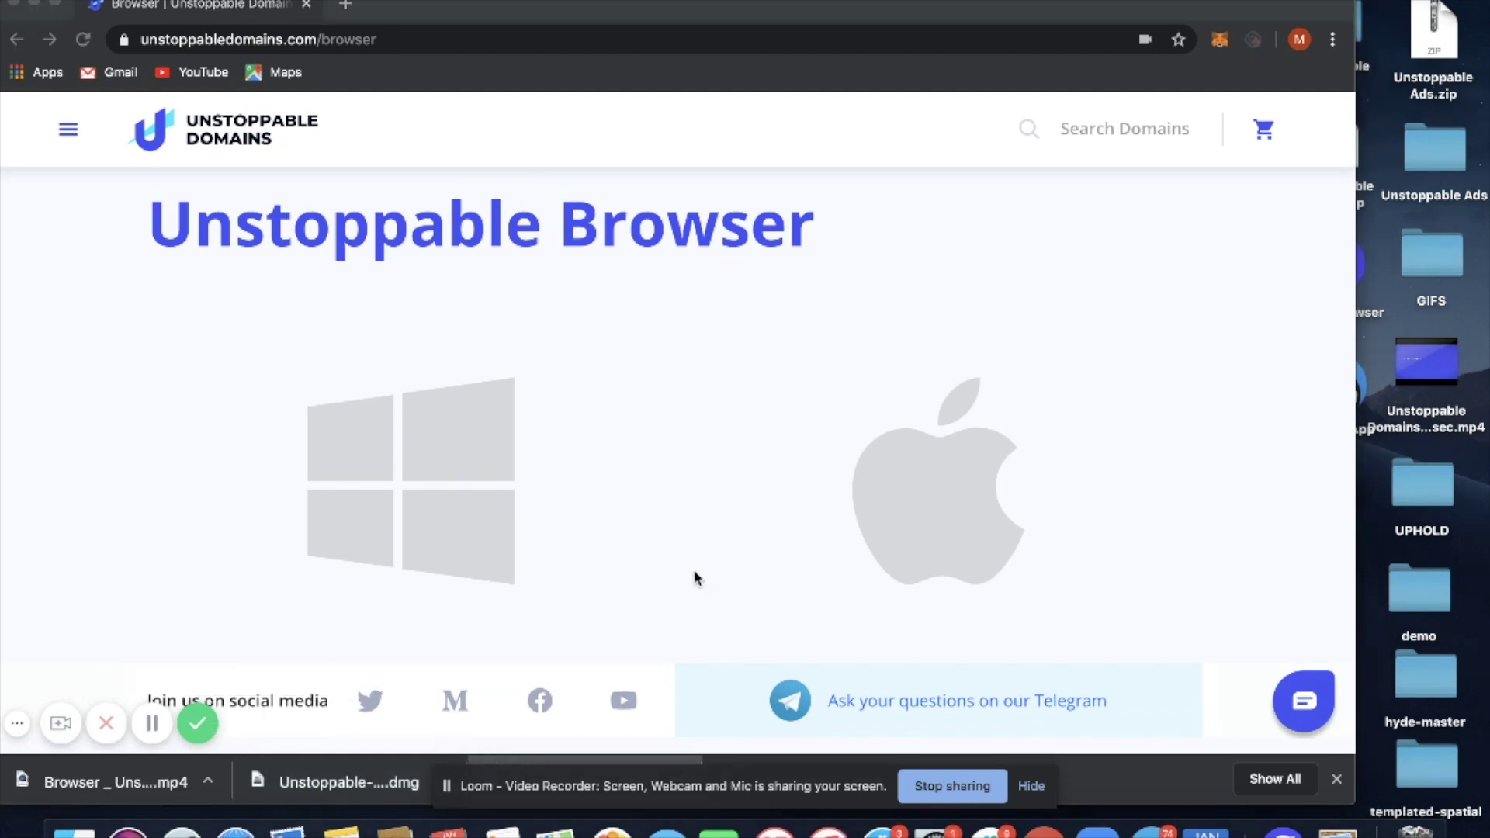
pyautogui.click(326, 784)
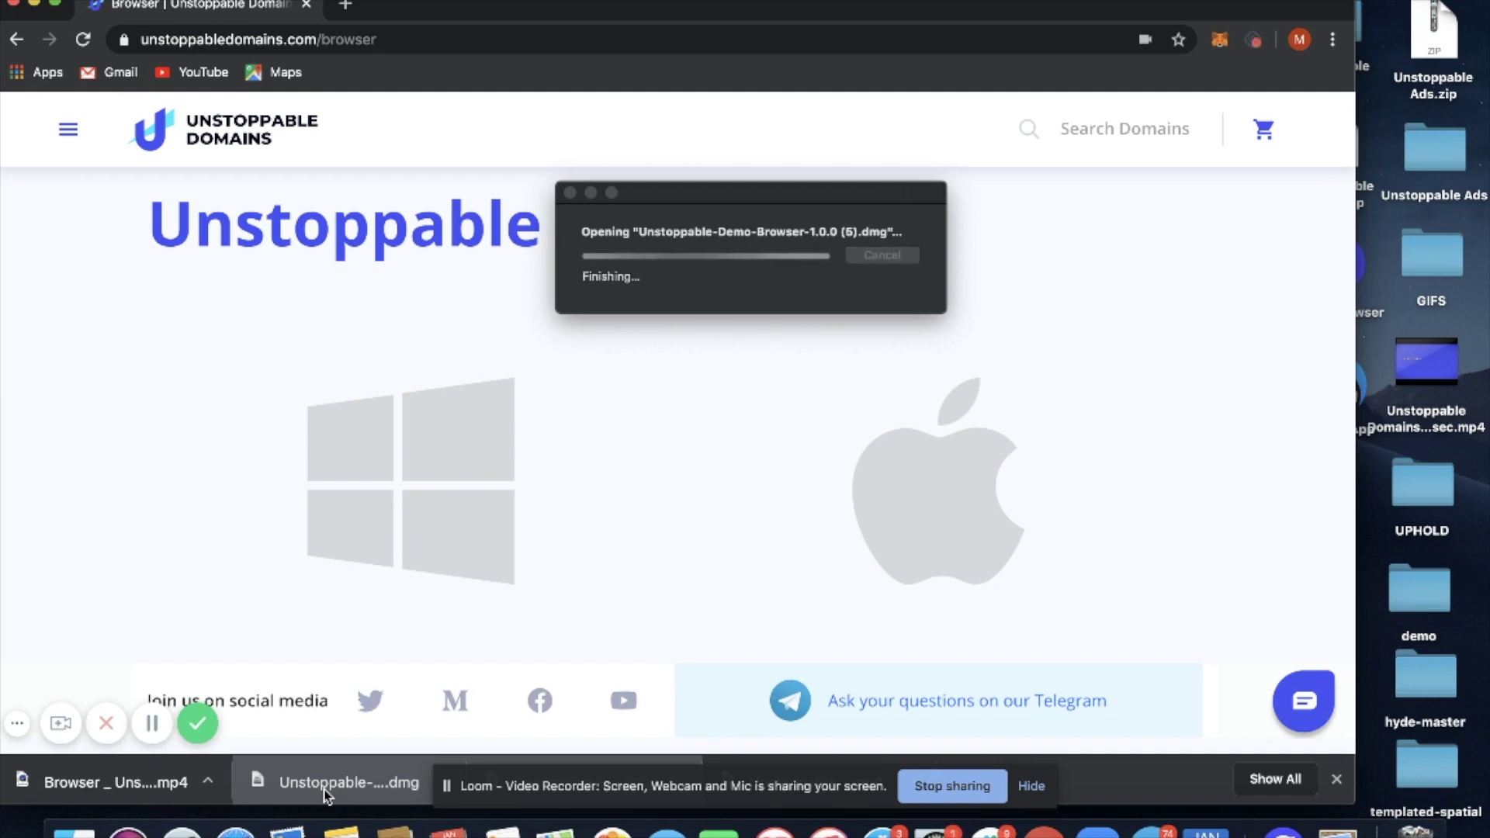
# Step: Copy Unstoppable Demo Browser into Applications, launch it, and confirm the downloaded-app warning
pyautogui.click(541, 238)
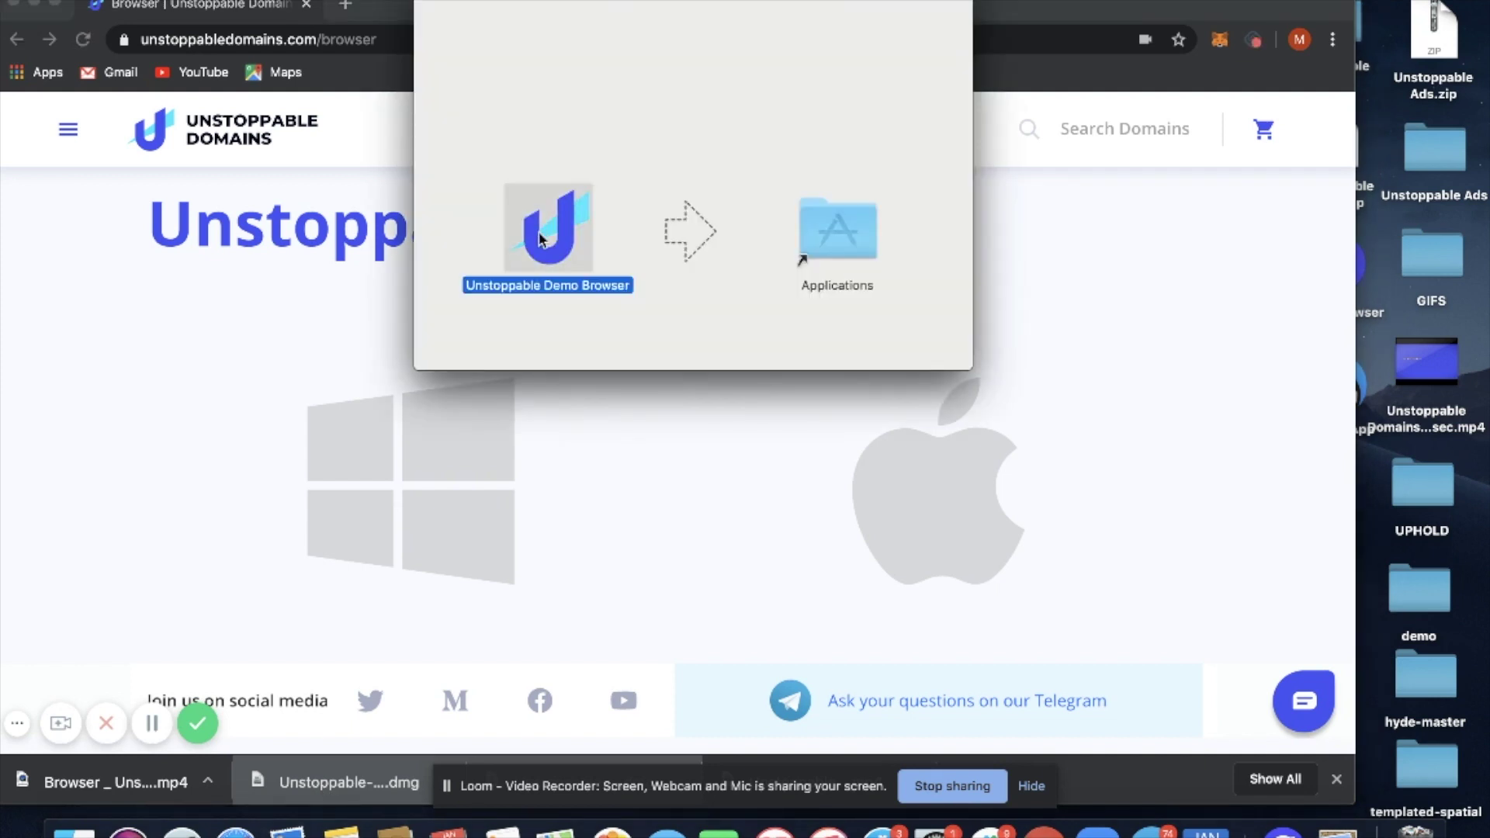
pyautogui.moveTo(540, 242); pyautogui.dragTo(804, 266)
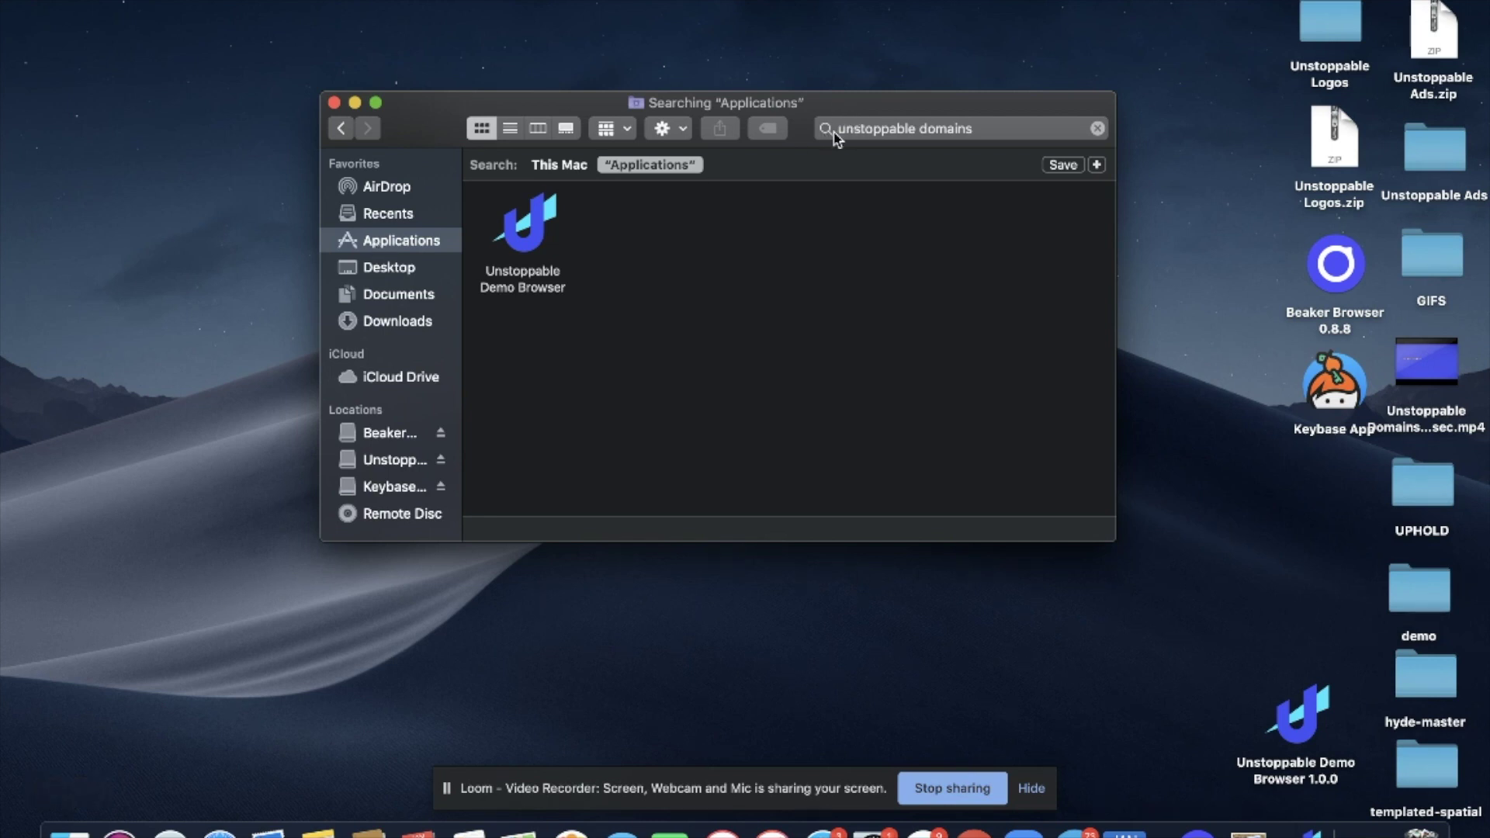
pyautogui.click(526, 251)
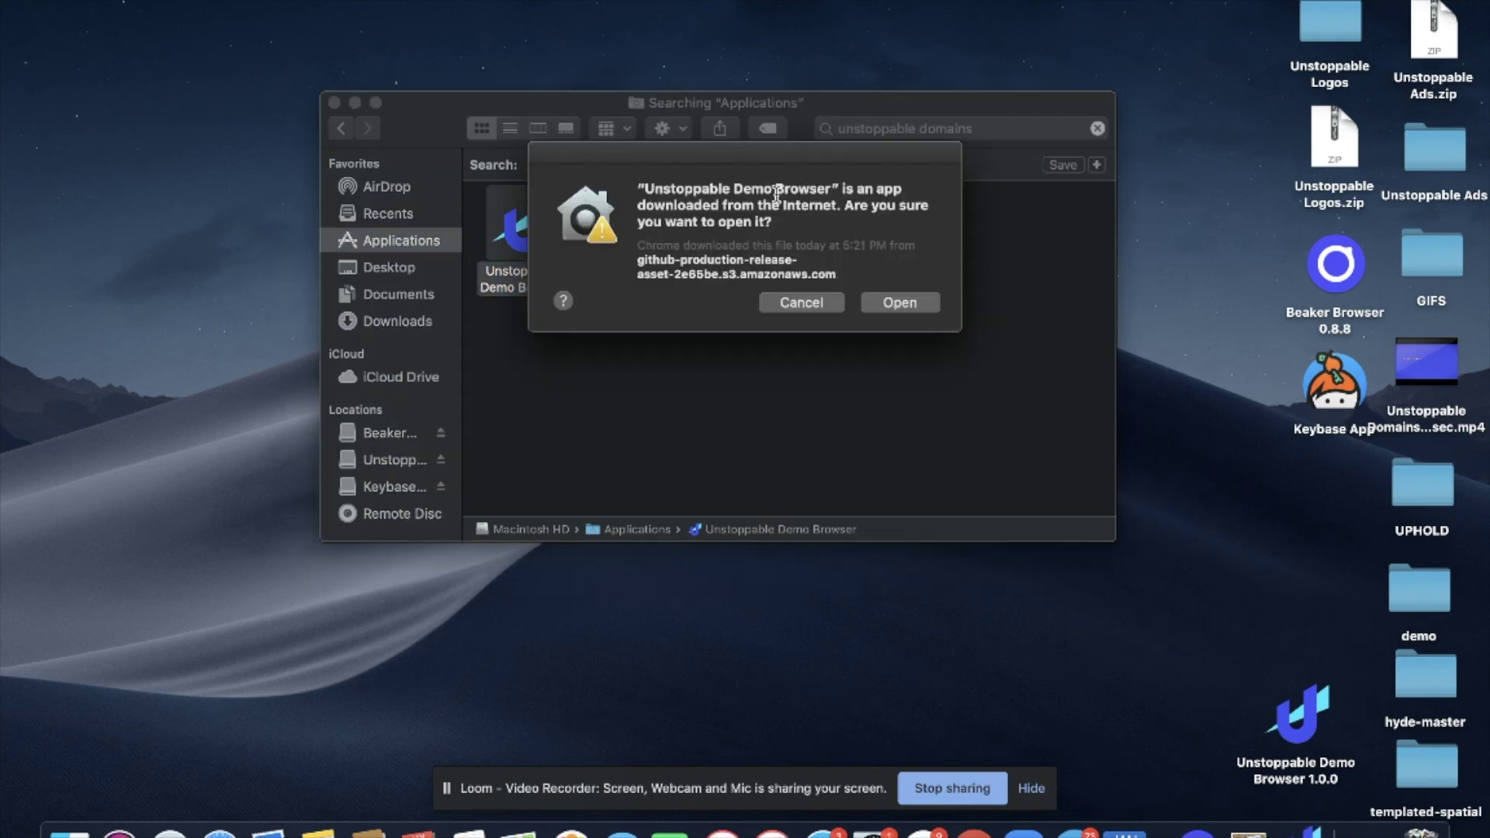
pyautogui.click(900, 303)
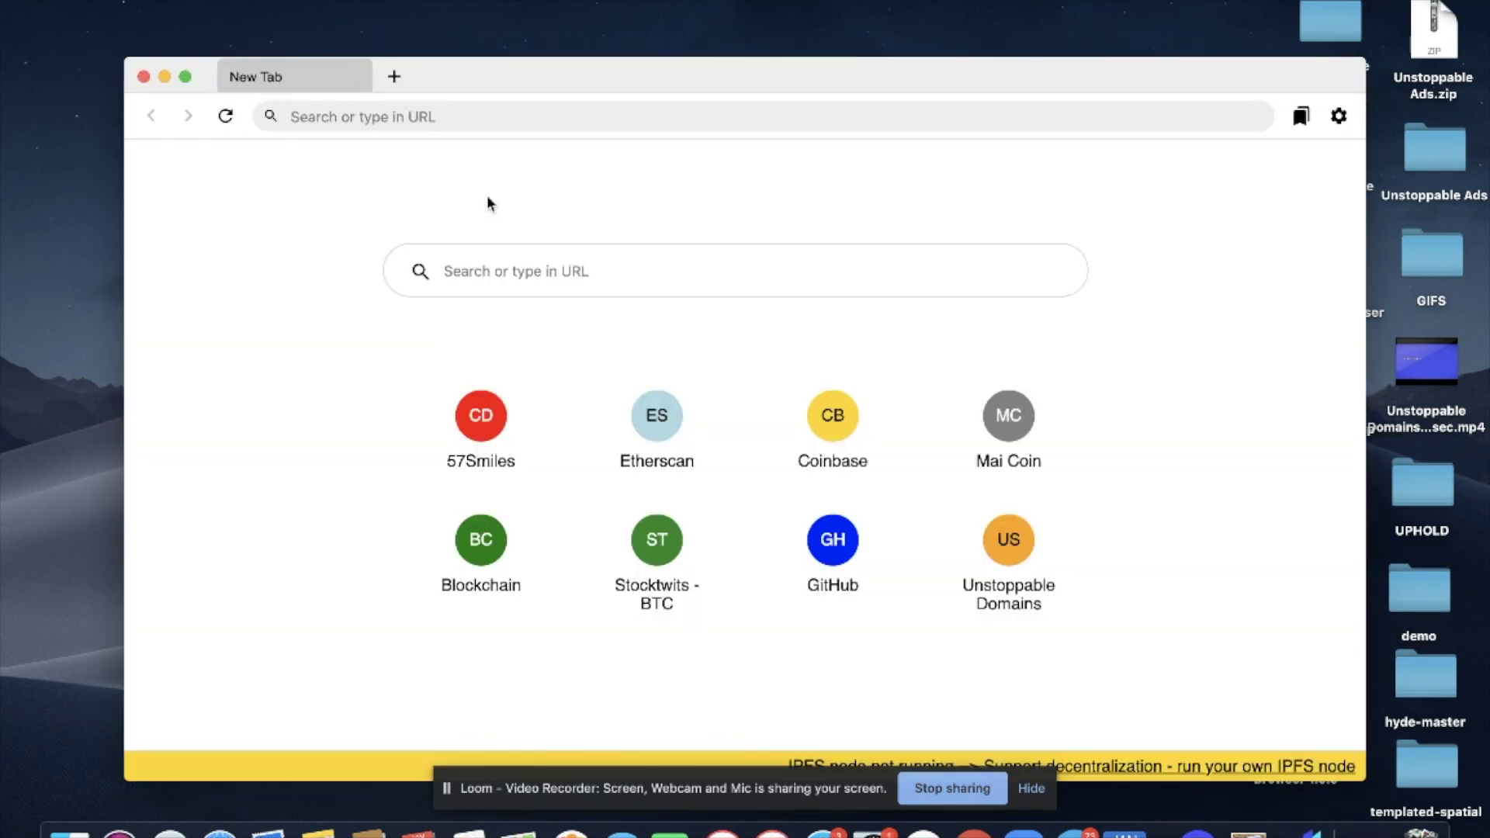
# Step: Load unicaccy.crypto, then replace the address with findadomain.zil and load it
pyautogui.write('unicaccy.crypto')
pyautogui.press('Return')
pyautogui.tripleClick(419, 116)
pyautogui.write('findadoma')
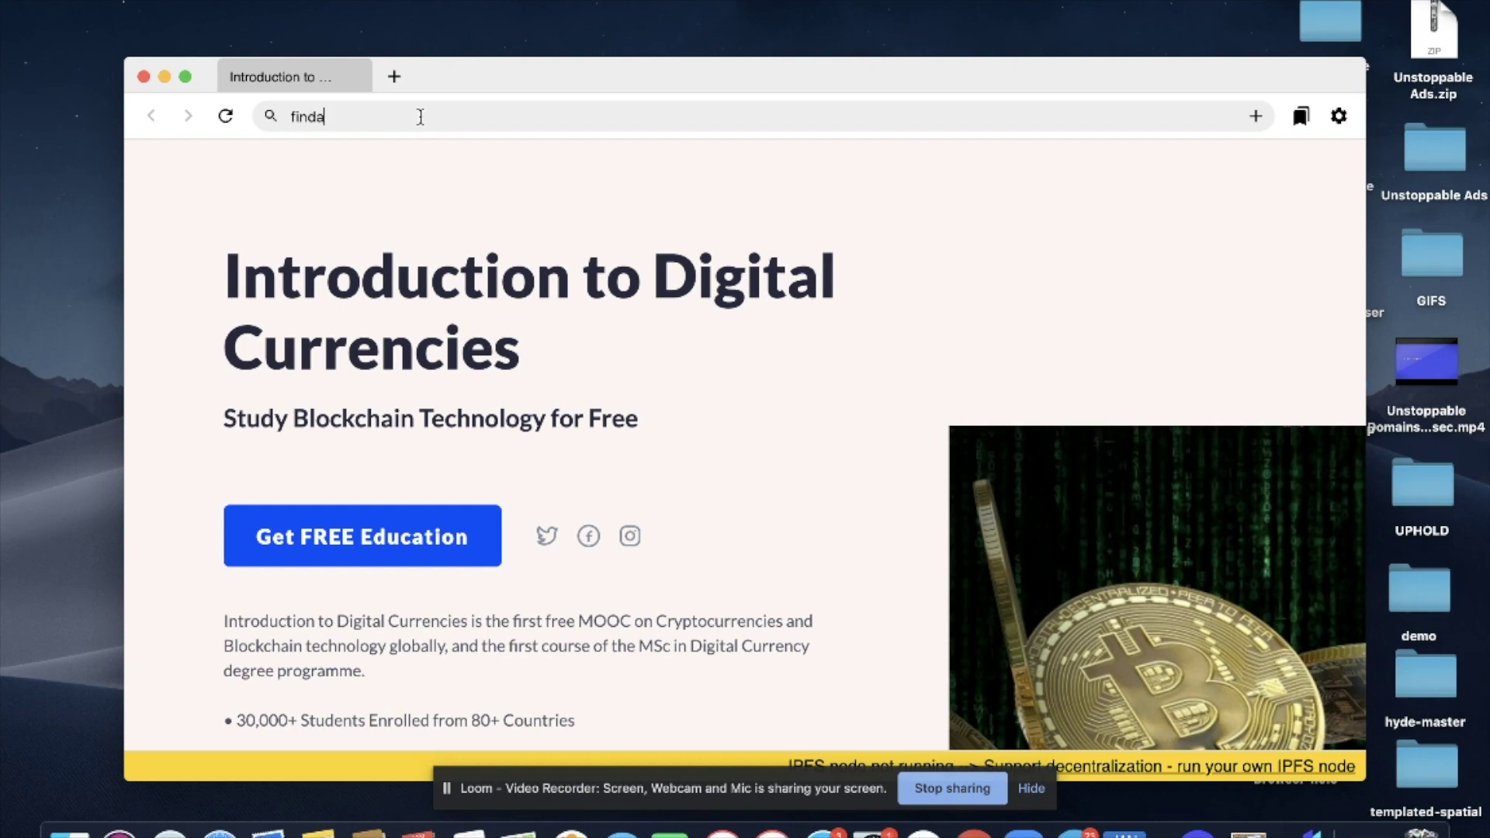
pyautogui.write('i')
pyautogui.press('BackSpace')
pyautogui.write('ain.zil')
pyautogui.press('Return')
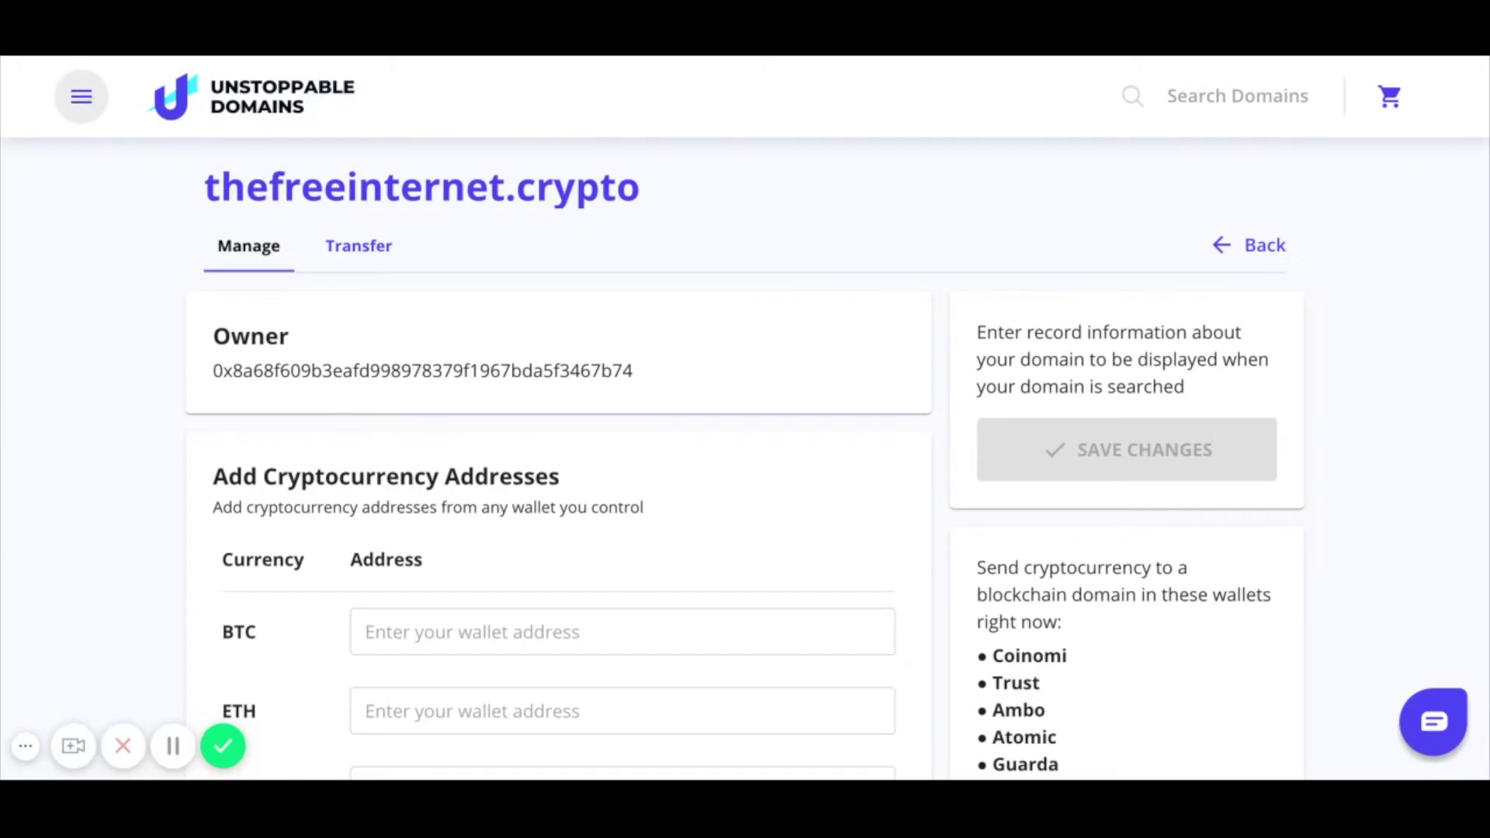
# Step: Build thefreeinternet.crypto's site as a Personal Page using the Ambitious template
pyautogui.scroll(-8, 309, 378)
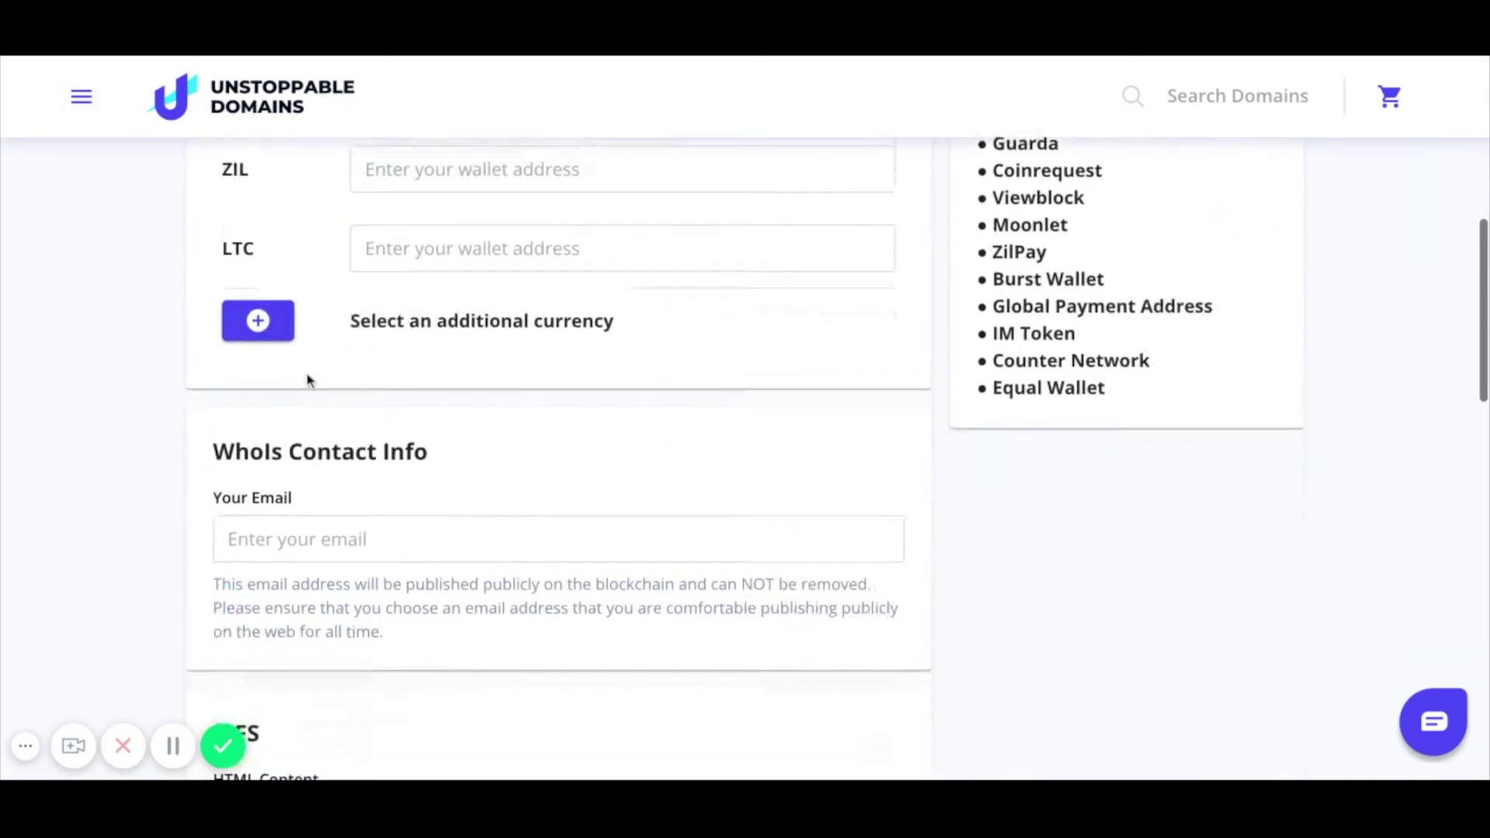
pyautogui.scroll(-11, 309, 380)
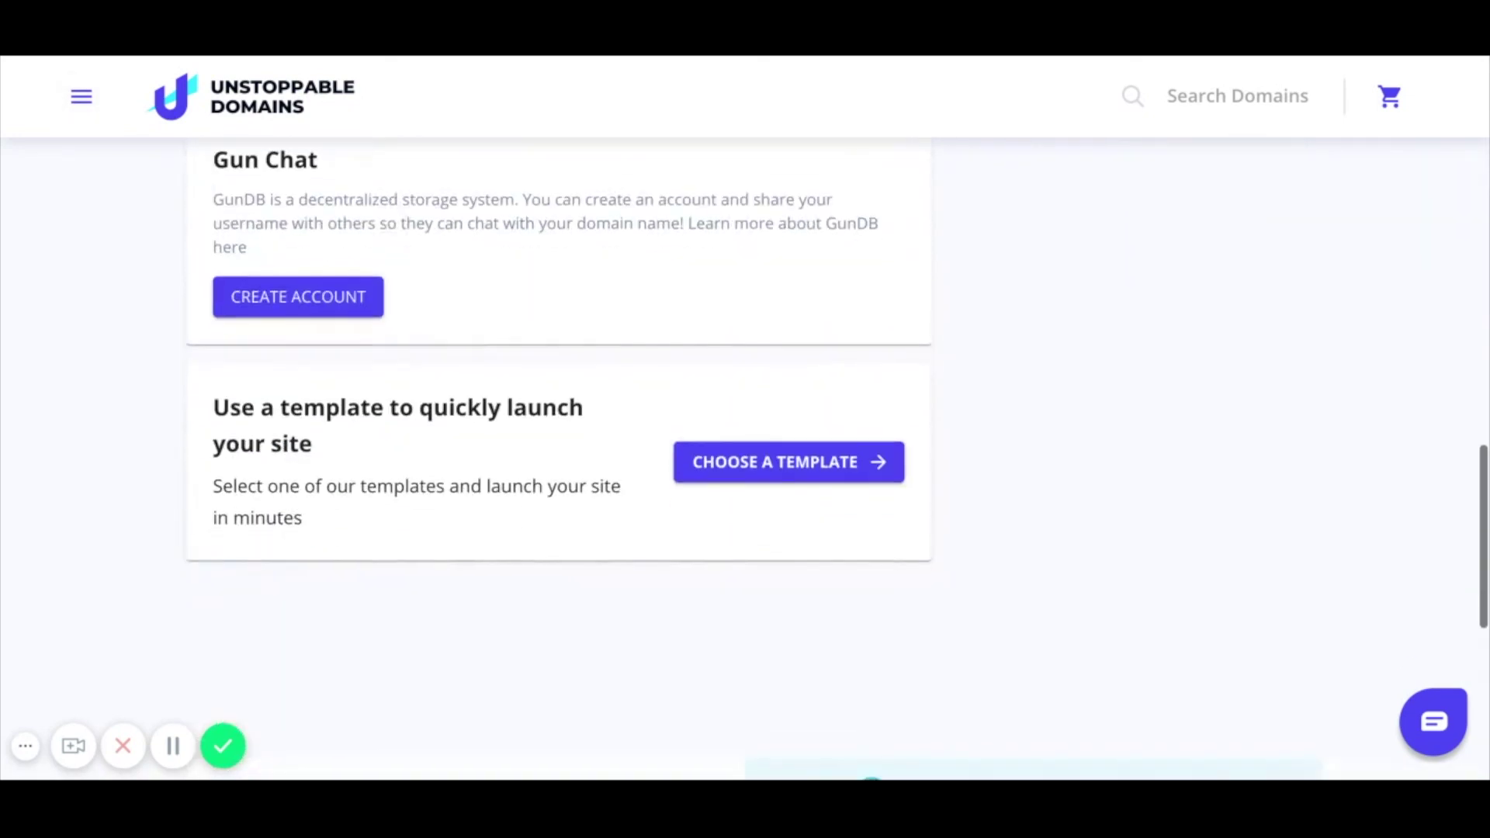
pyautogui.click(765, 466)
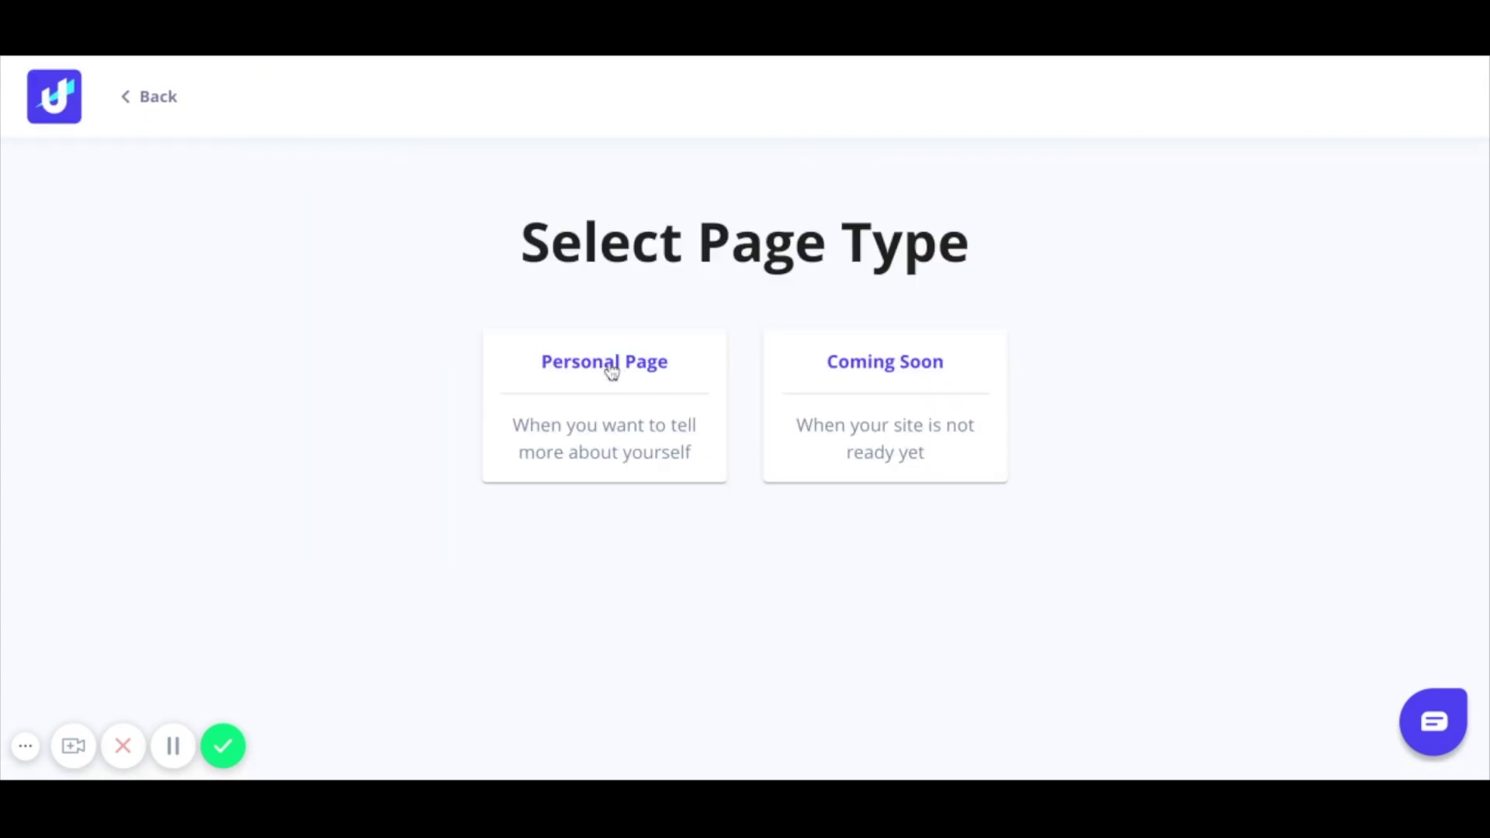
pyautogui.click(610, 371)
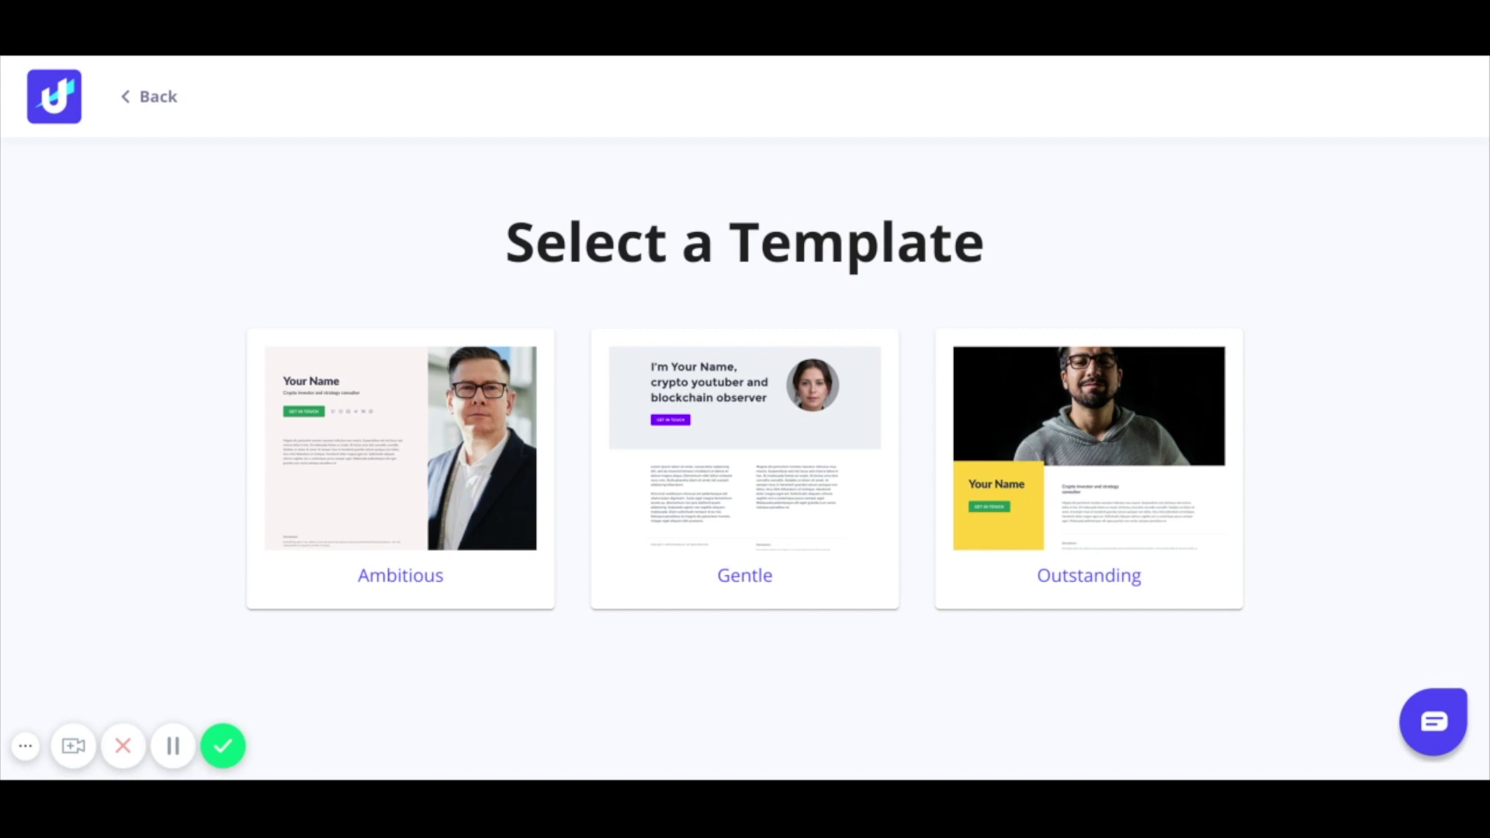
pyautogui.click(409, 450)
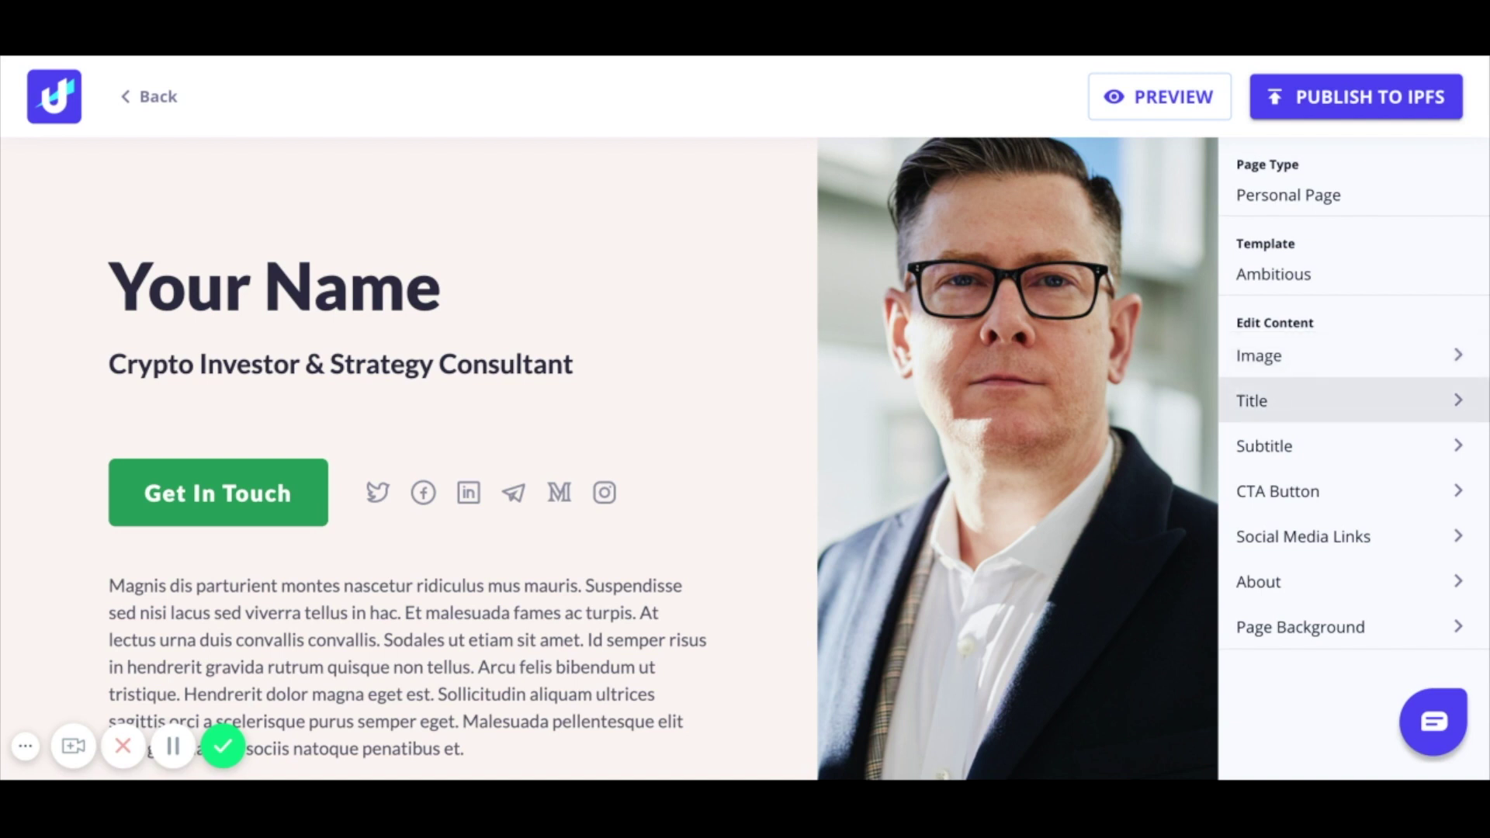
# Step: Set the page title to 'The Free Internet' and the subtitle to 'Learn more'
pyautogui.click(1252, 401)
pyautogui.write('The Free Internet')
pyautogui.click(536, 598)
pyautogui.click(1264, 446)
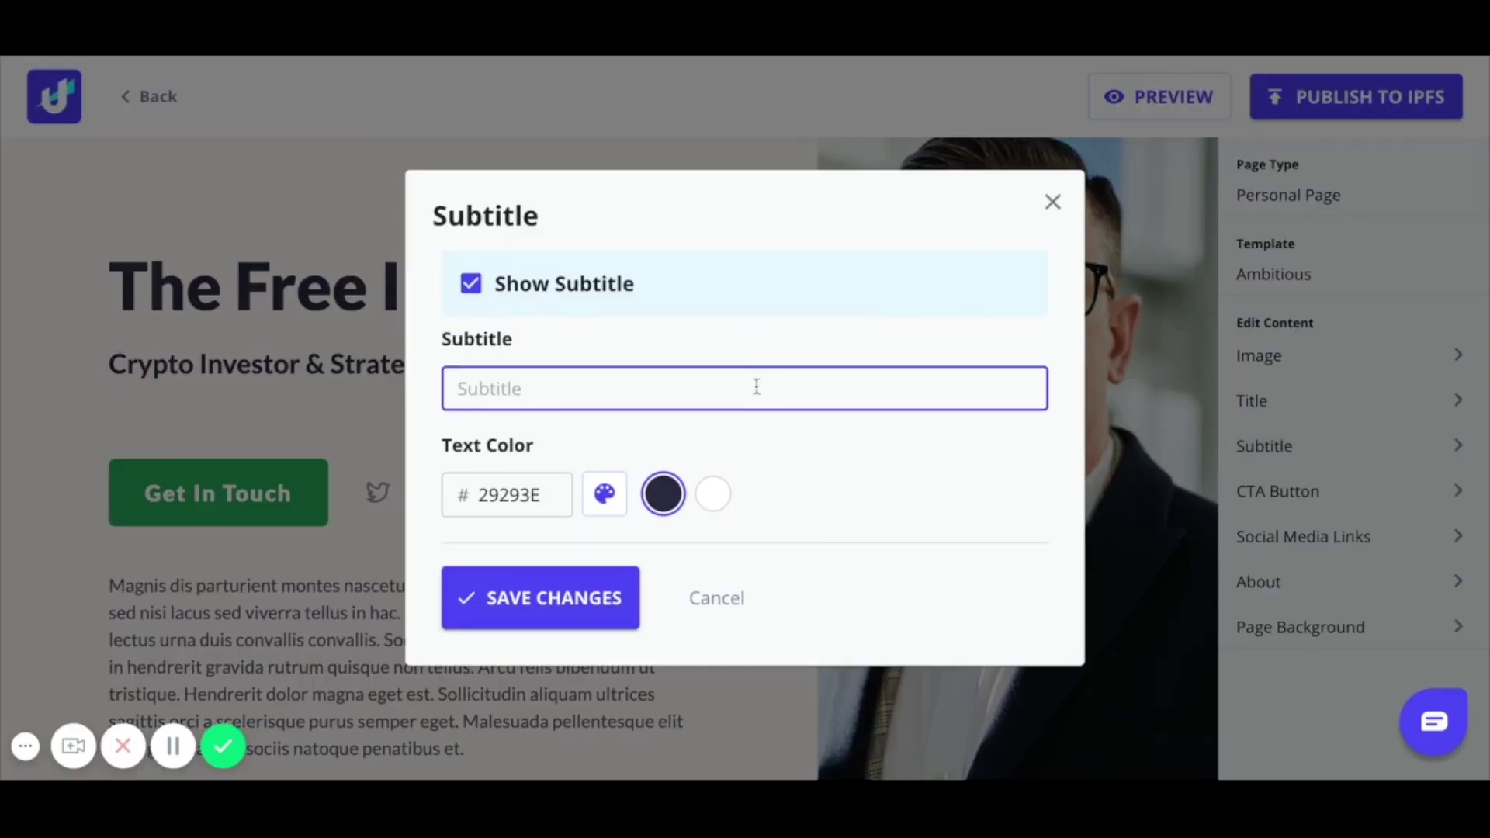
pyautogui.write('Learn more')
pyautogui.click(540, 597)
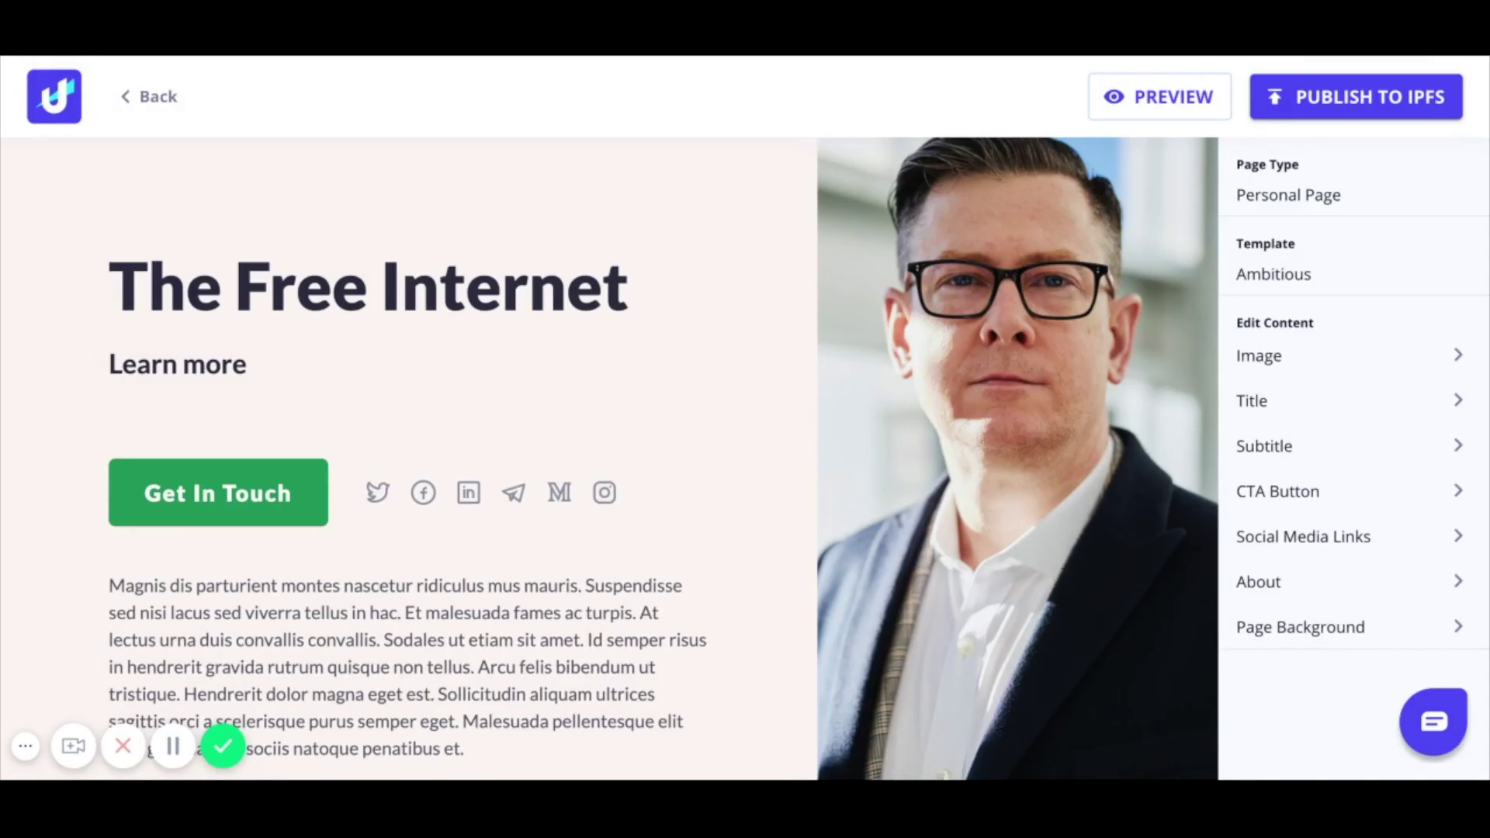
# Step: Relabel the call-to-action button 'Find a domain today!' and set its contact e-mail address
pyautogui.click(1278, 490)
pyautogui.tripleClick(693, 307)
pyautogui.write('Find a domain today!')
pyautogui.click(808, 396)
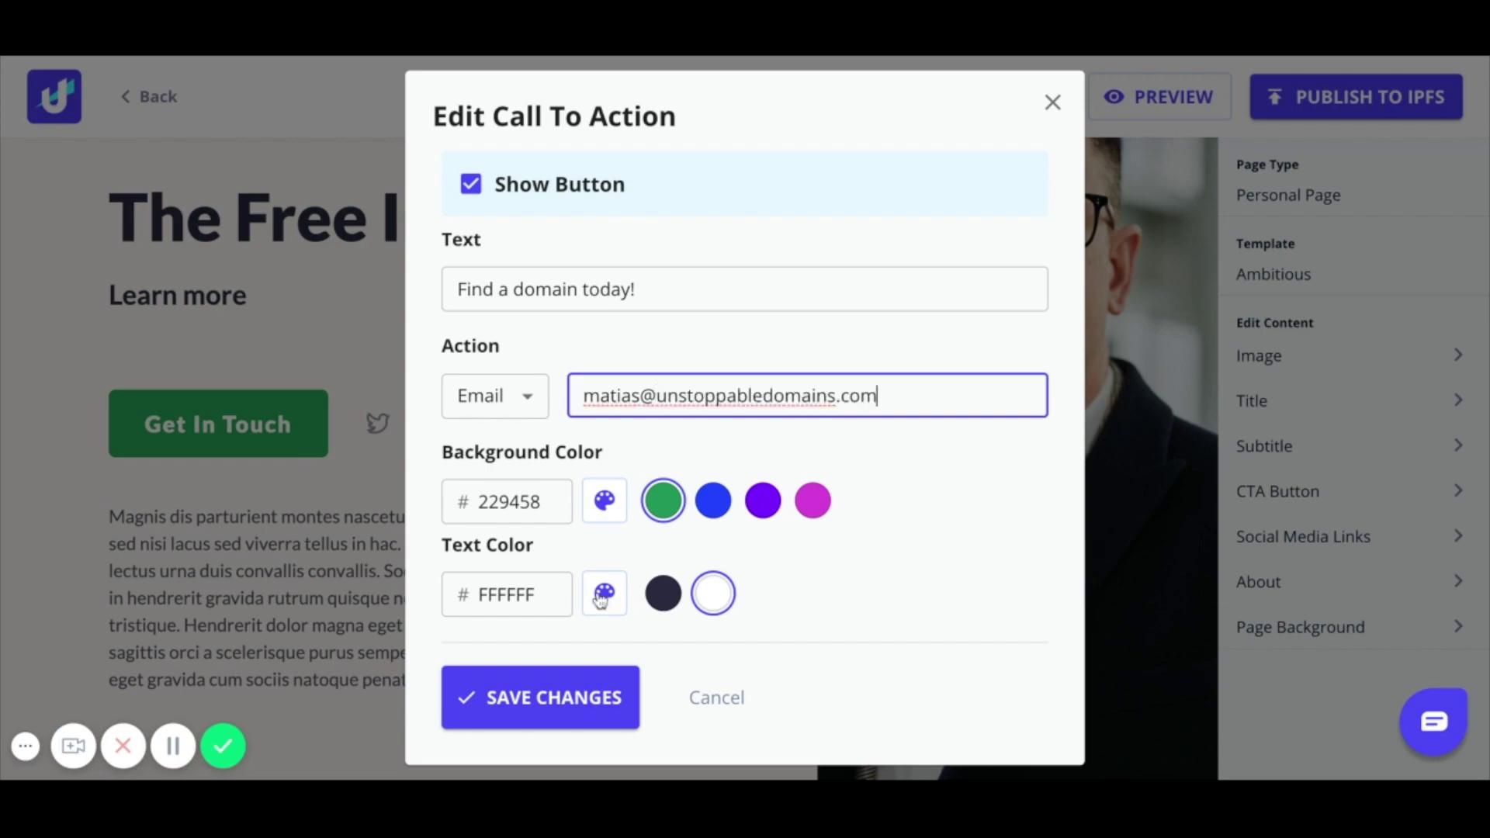
pyautogui.click(540, 697)
# Step: Extend the subtitle to 'Learn more about the decentralized web'
pyautogui.click(1264, 445)
pyautogui.click(672, 385)
pyautogui.write('about the decentralized web')
pyautogui.click(543, 598)
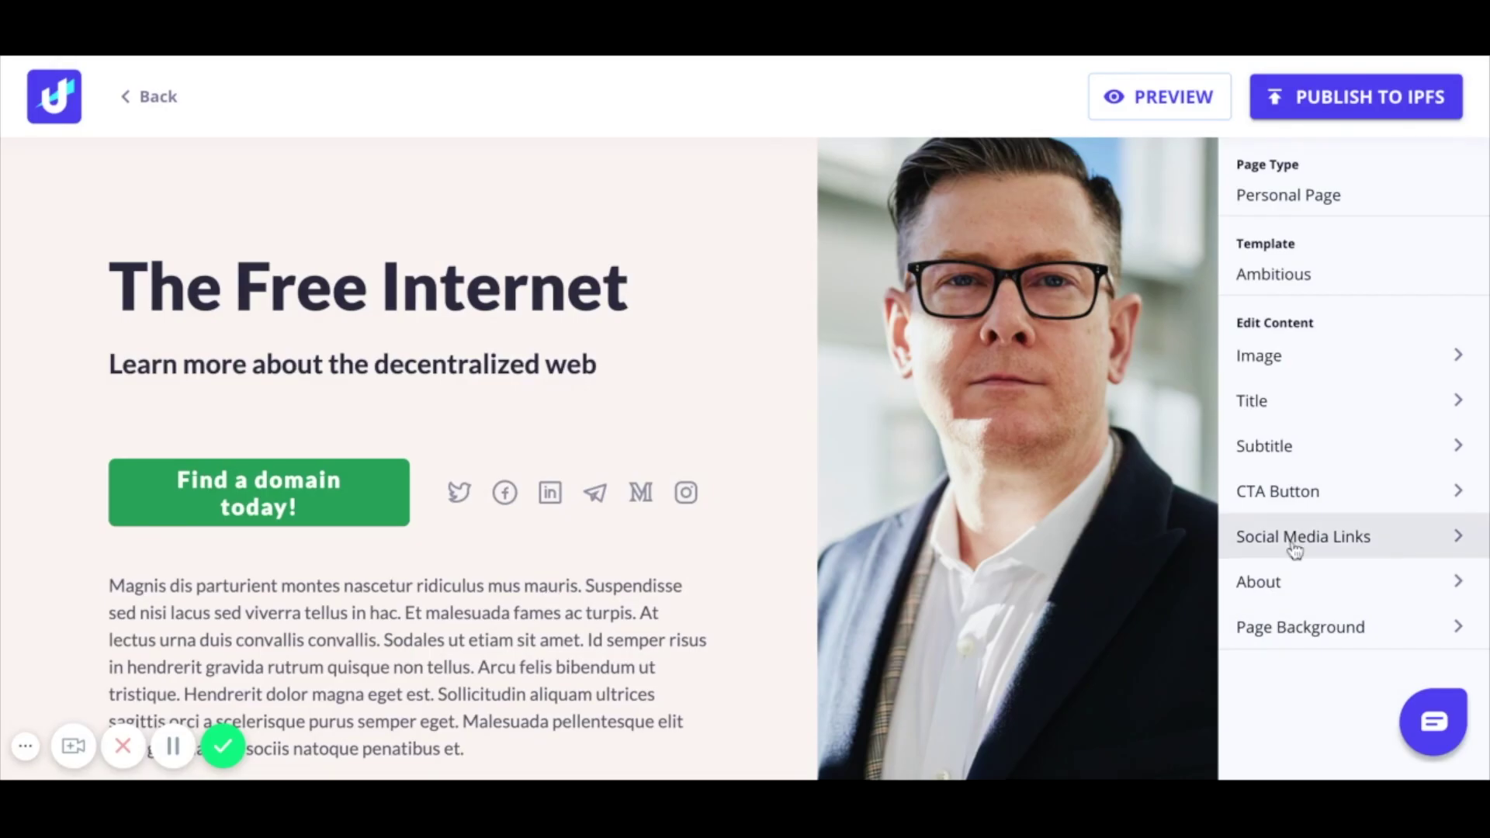
# Step: Write the two-paragraph About text explaining what is wrong with the current domain system
pyautogui.click(1273, 581)
pyautogui.write('What is wrong with the current system? The current domain system is based on a singular registry, that a series of approved parties can update. Those parties are called registrars and are companies like Godaddy or Google Domains.')
pyautogui.press('Return')
pyautogui.write('When you buy a domain, you buy directly from a registrar and they are the custodian of that domain for you. Because registrars are custodians, they can take the domain away from you if someone asks them to.')
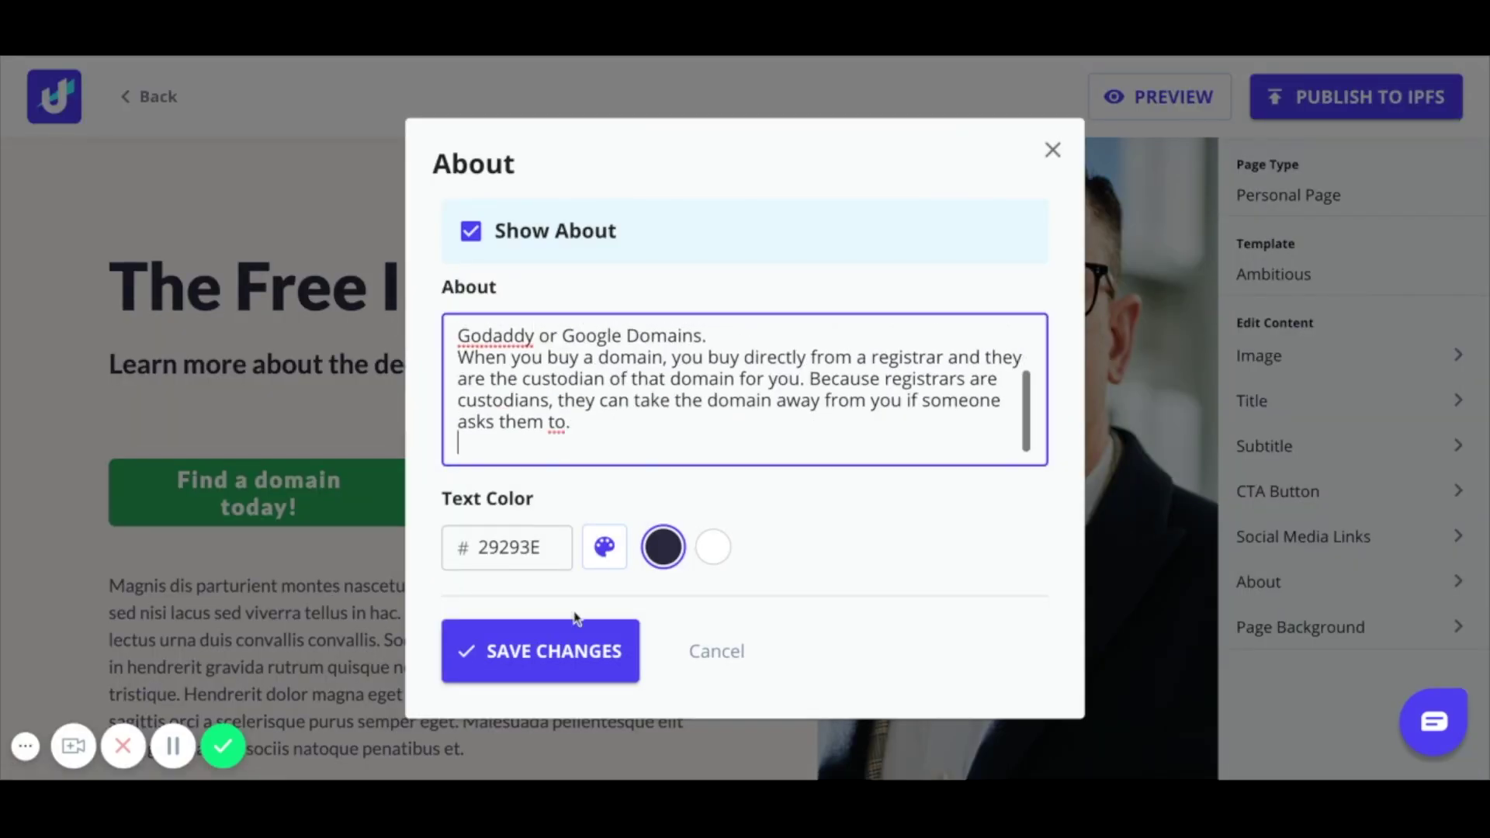
pyautogui.click(543, 651)
# Step: Disable Facebook, Instagram and LinkedIn links, fill in the Medium links, and save the logo image
pyautogui.click(1304, 536)
pyautogui.click(453, 130)
pyautogui.click(453, 208)
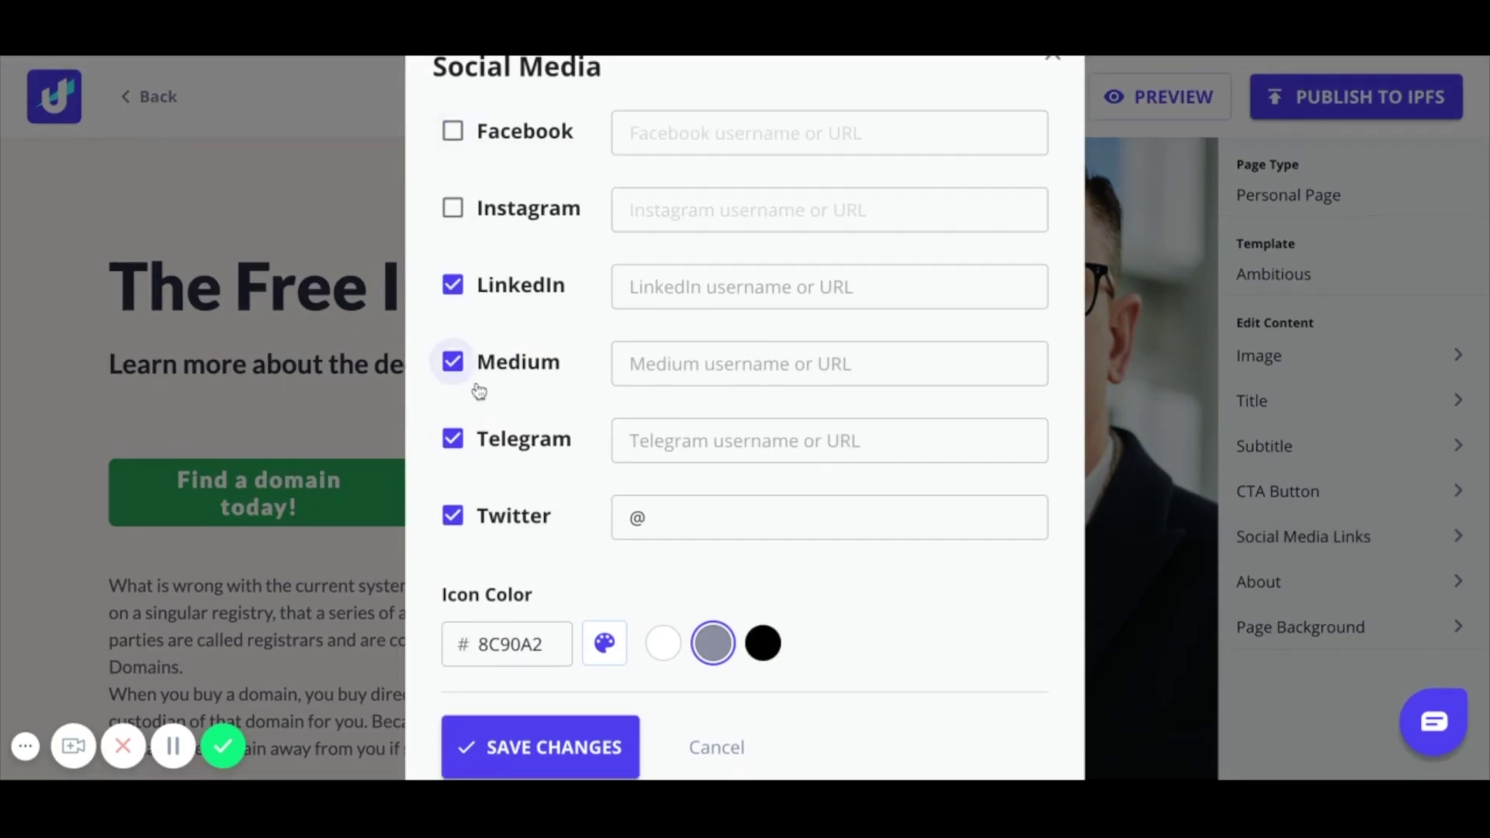
pyautogui.click(453, 285)
pyautogui.click(692, 364)
pyautogui.write('https://medium.com/unstoppabledomain')
pyautogui.click(695, 441)
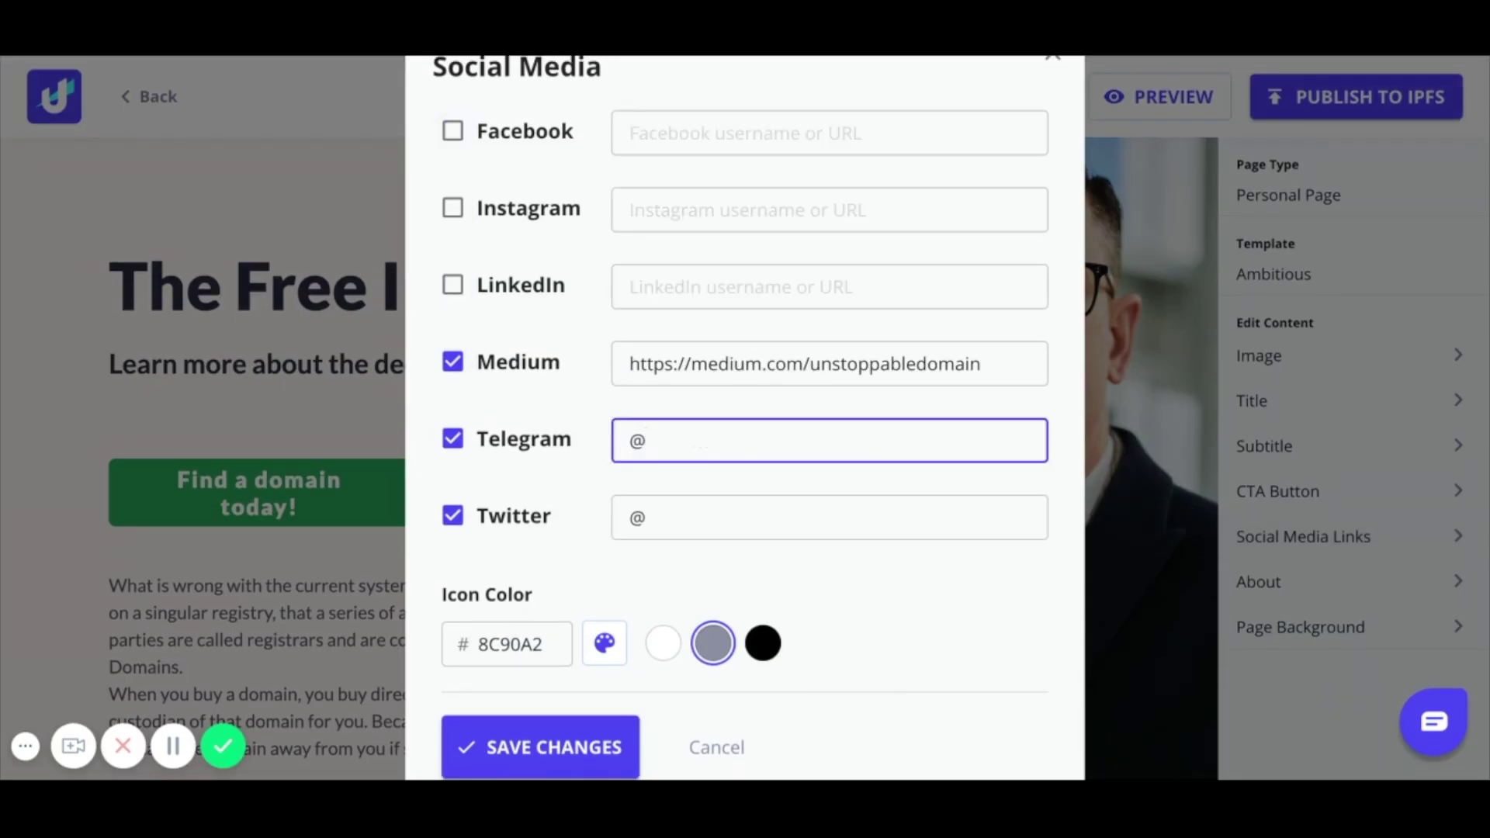
pyautogui.write('matias41')
pyautogui.click(699, 517)
pyautogui.click(599, 743)
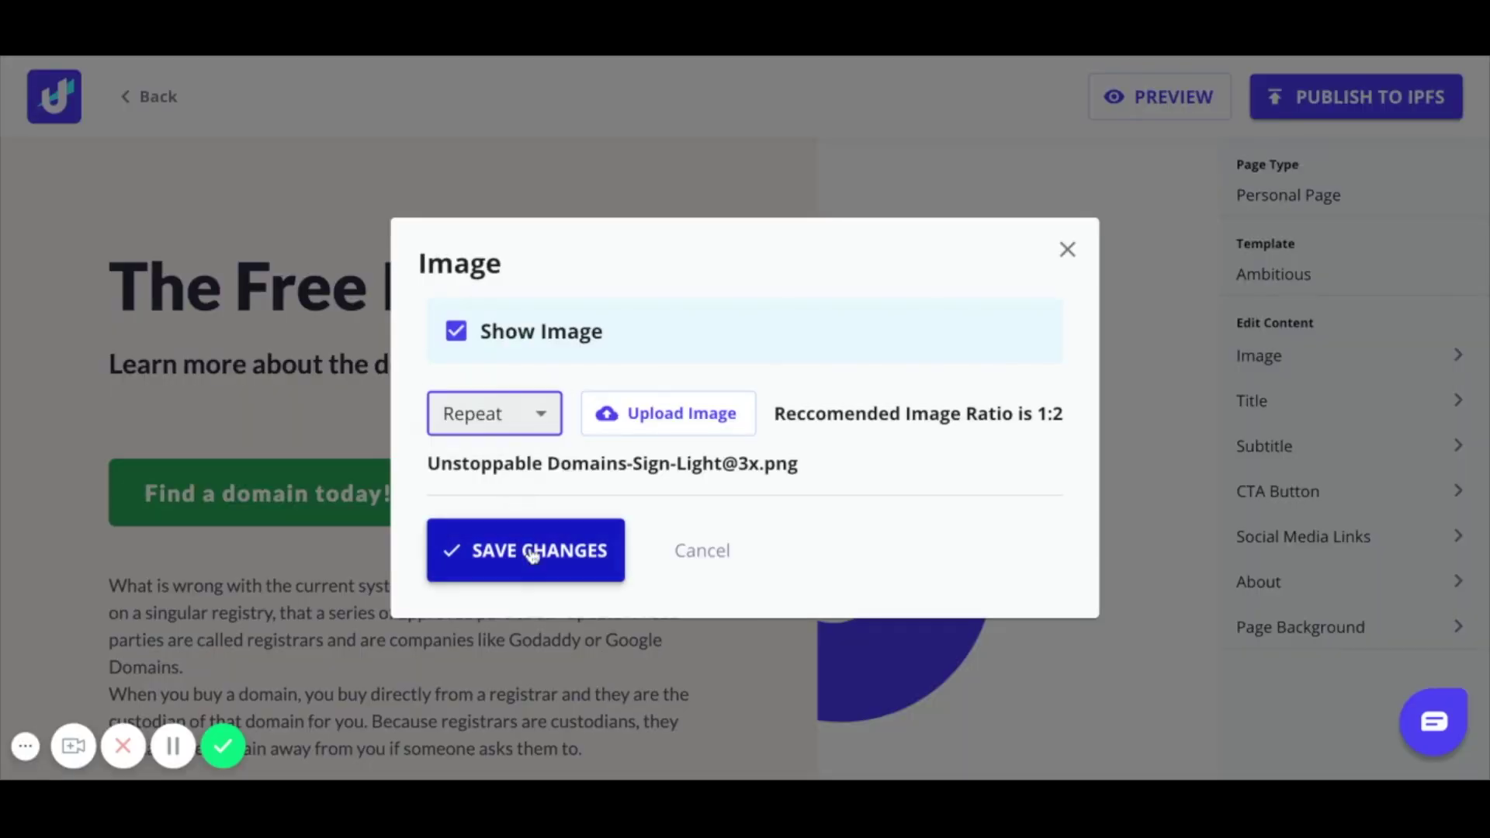
pyautogui.click(522, 549)
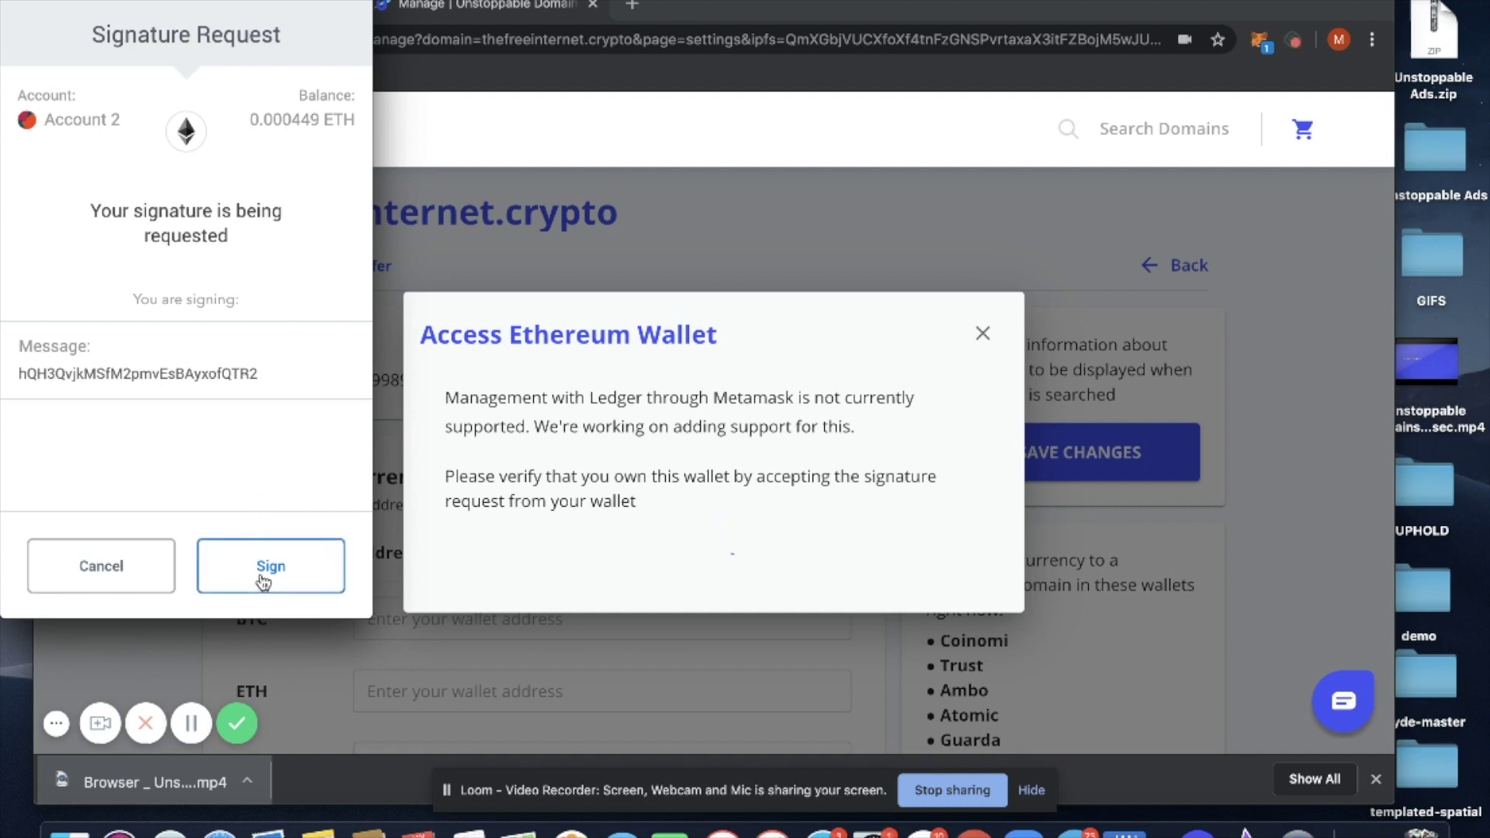
# Step: Sign both MetaMask signature requests and check the pending IPFS hash and redirect records
pyautogui.click(263, 581)
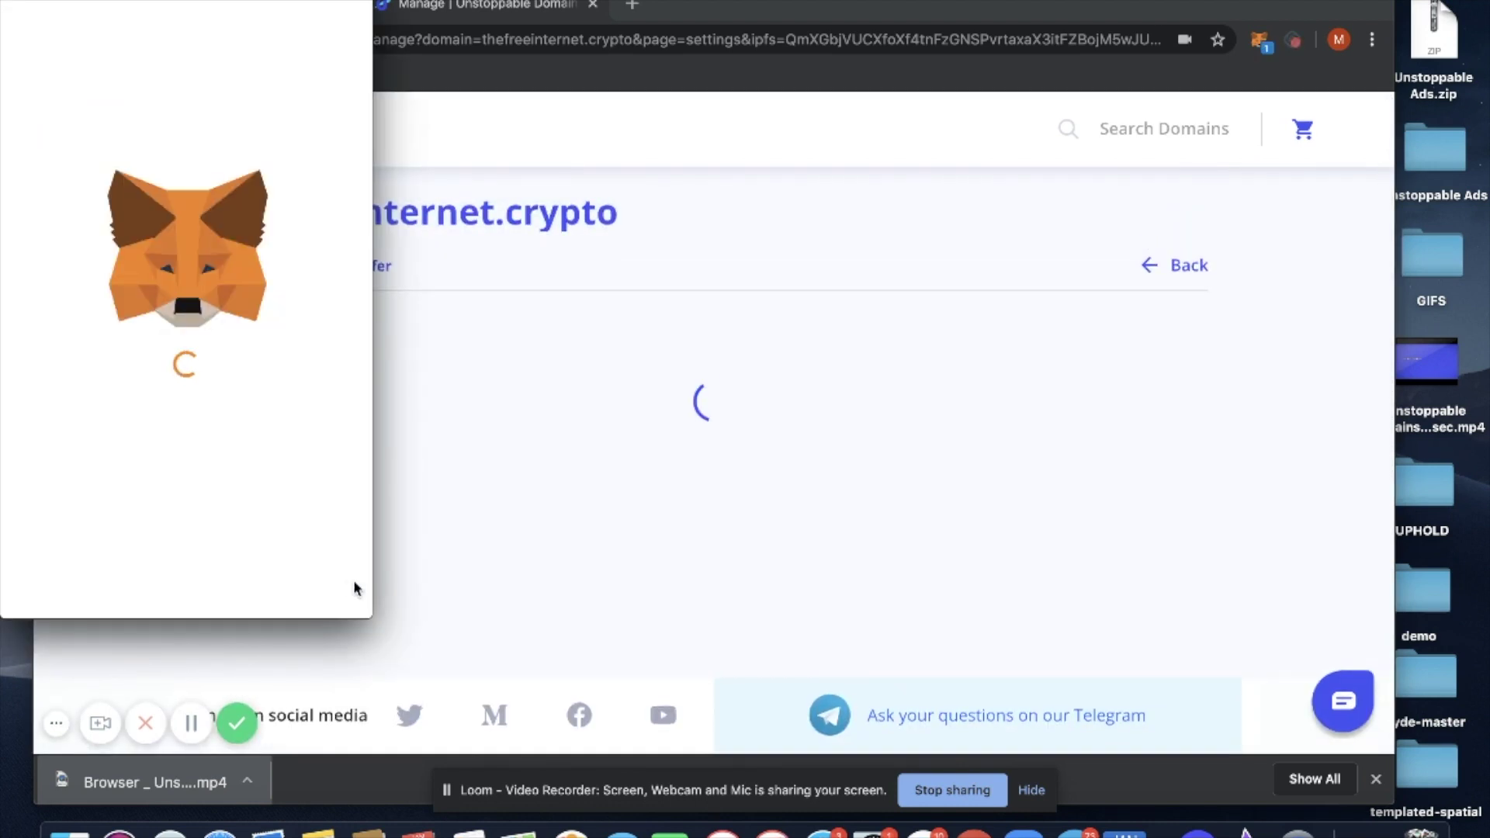
pyautogui.click(315, 560)
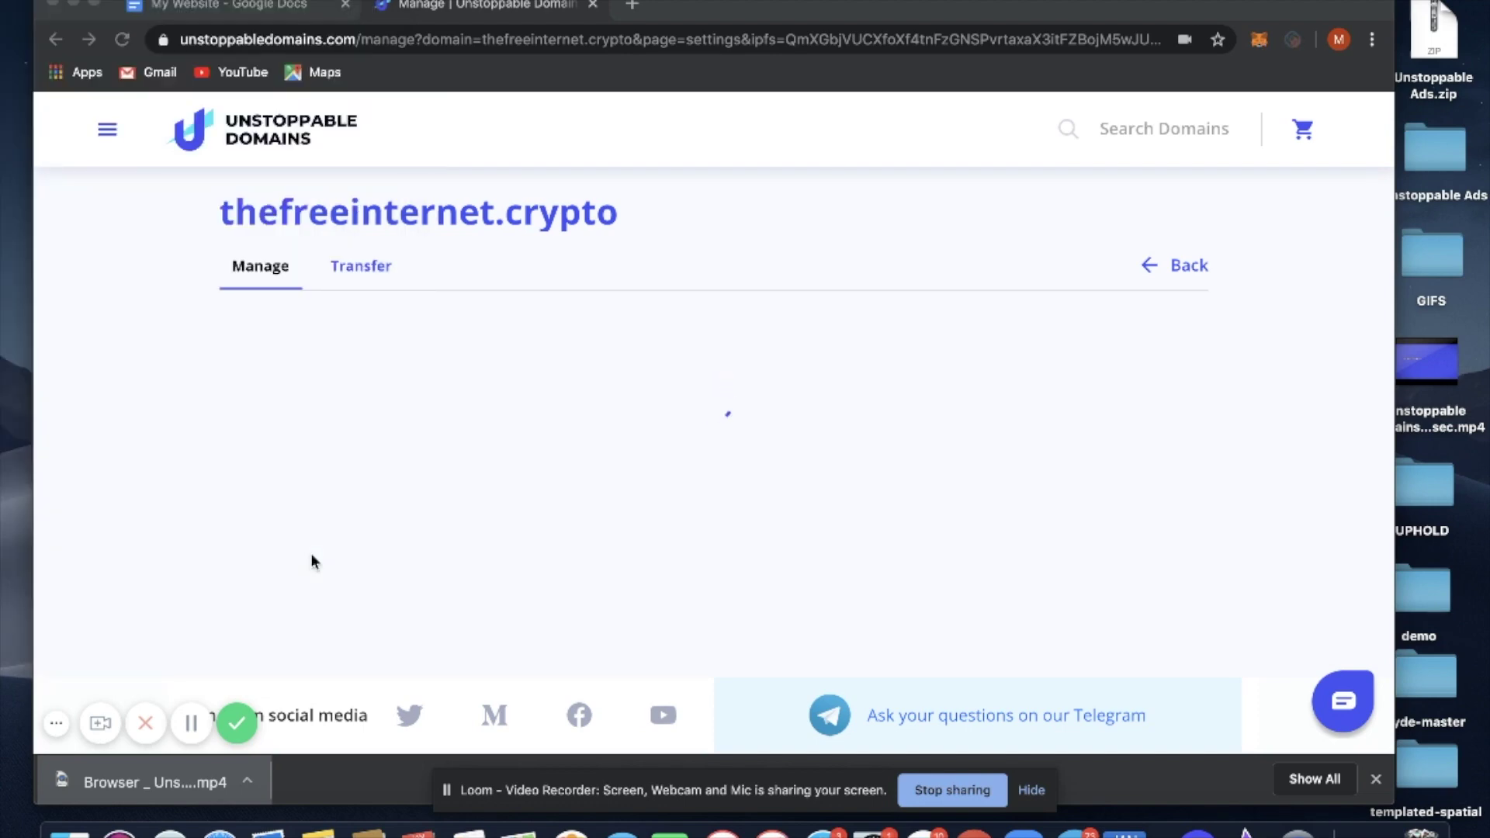
pyautogui.scroll(-15, 315, 561)
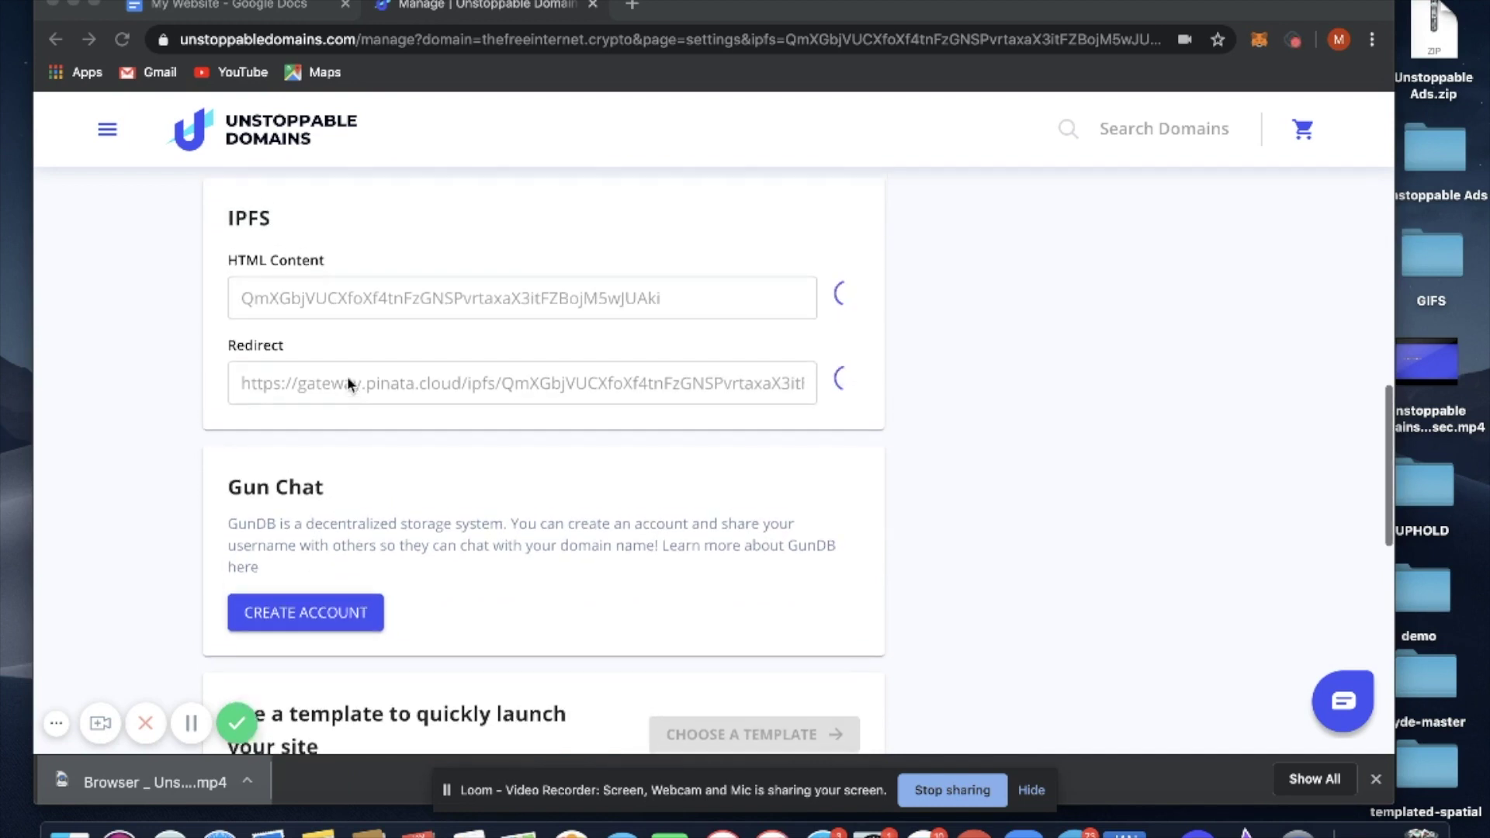
pyautogui.scroll(15, 347, 383)
pyautogui.scroll(3, 348, 382)
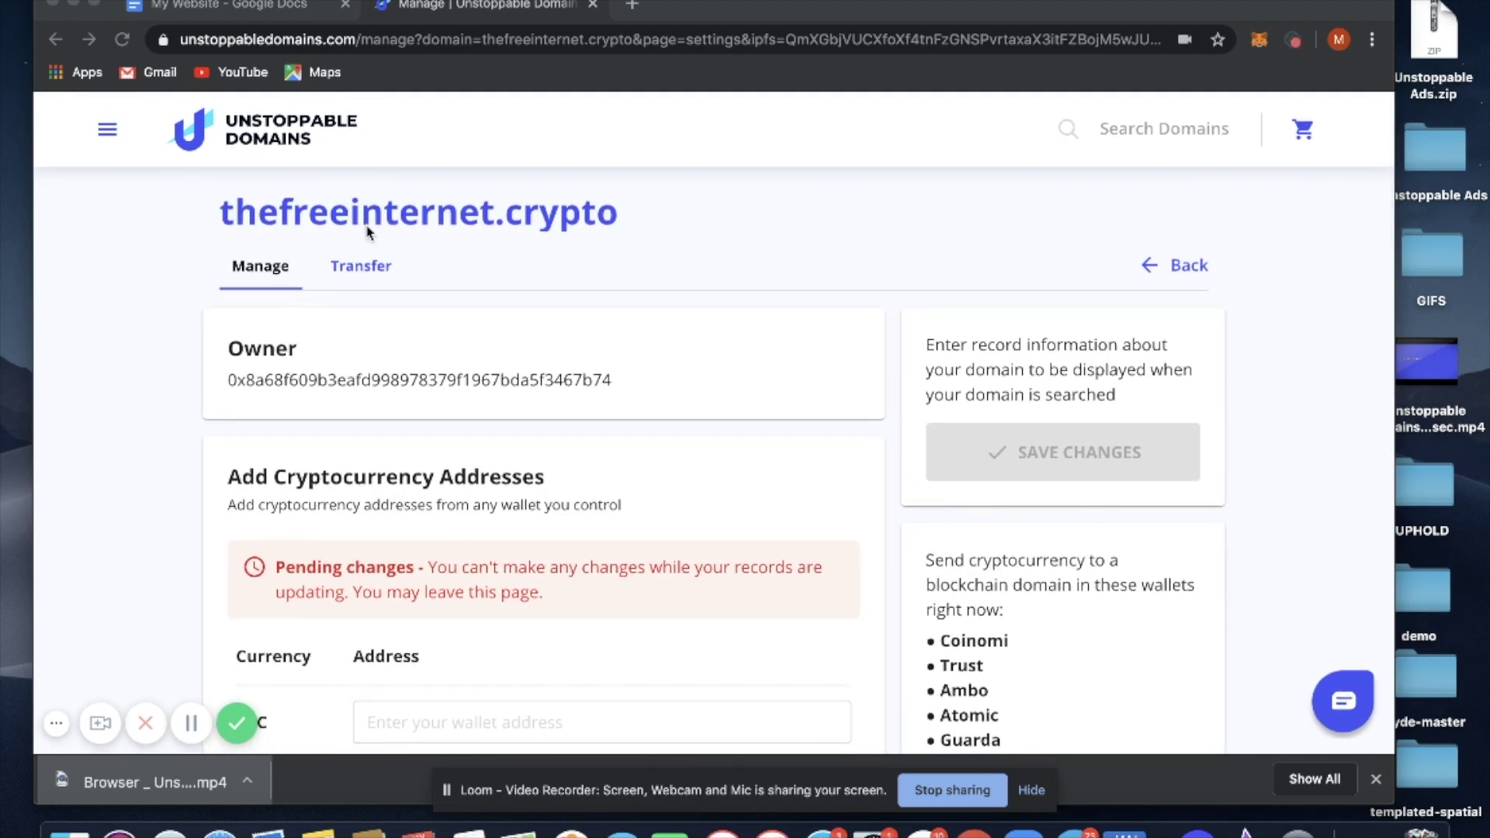
# Step: Enter thefreeinternet.crypto in the browser's address bar to load the published page
pyautogui.click(237, 724)
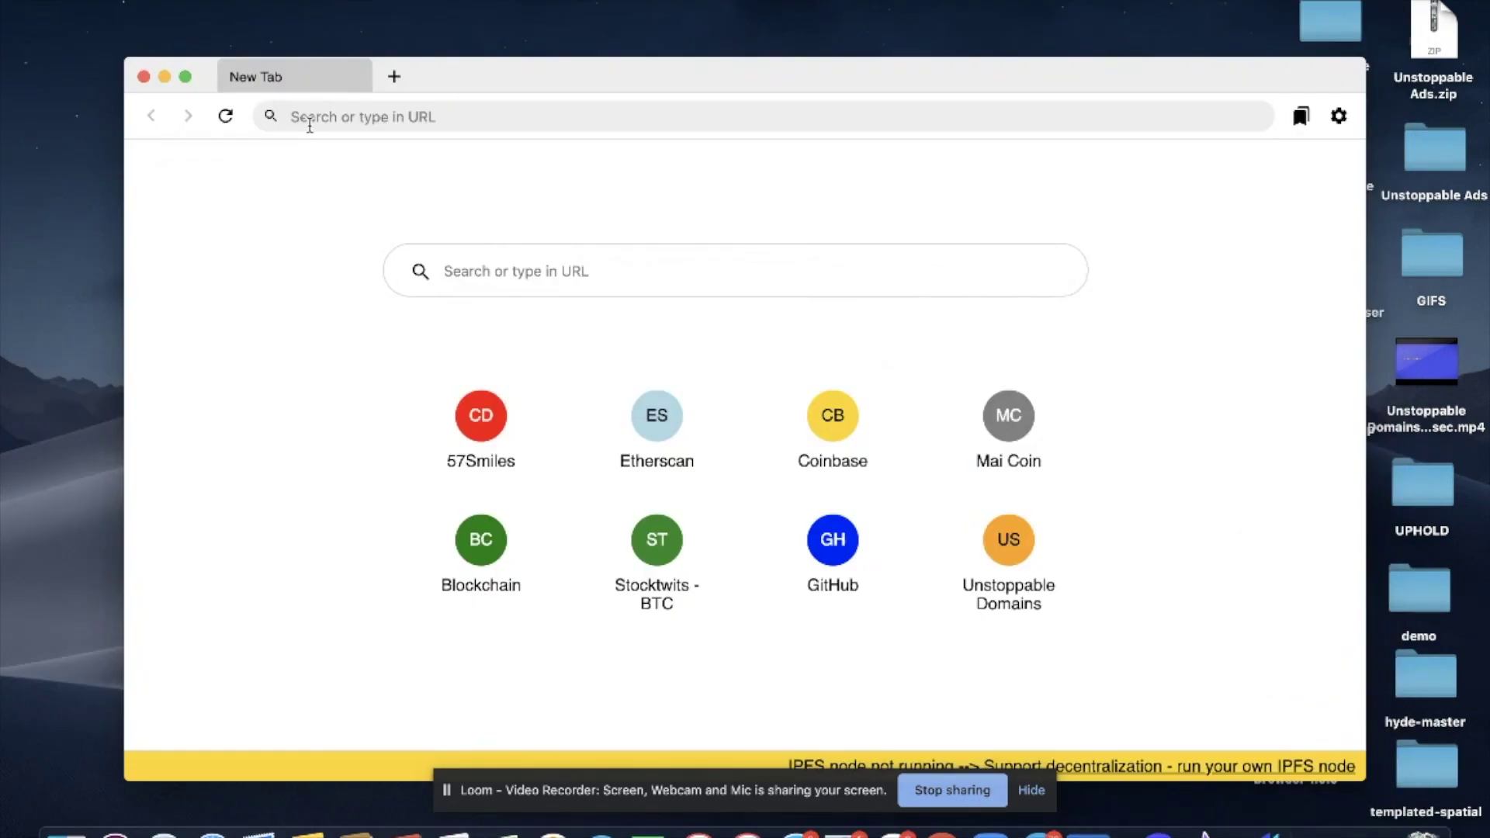
pyautogui.click(314, 113)
pyautogui.write('thefre')
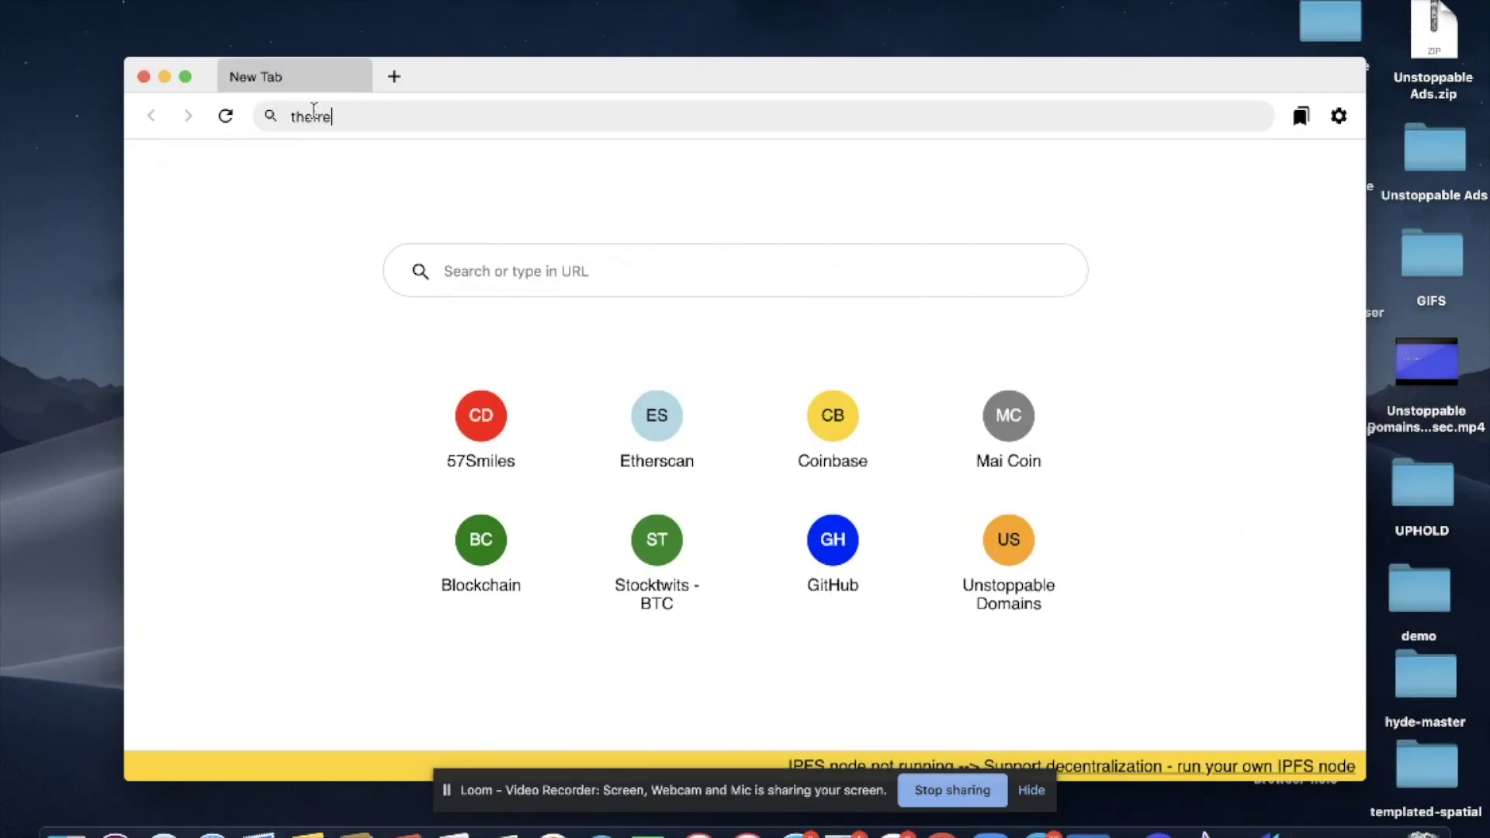
pyautogui.write('einternet.crypto')
pyautogui.press('Return')
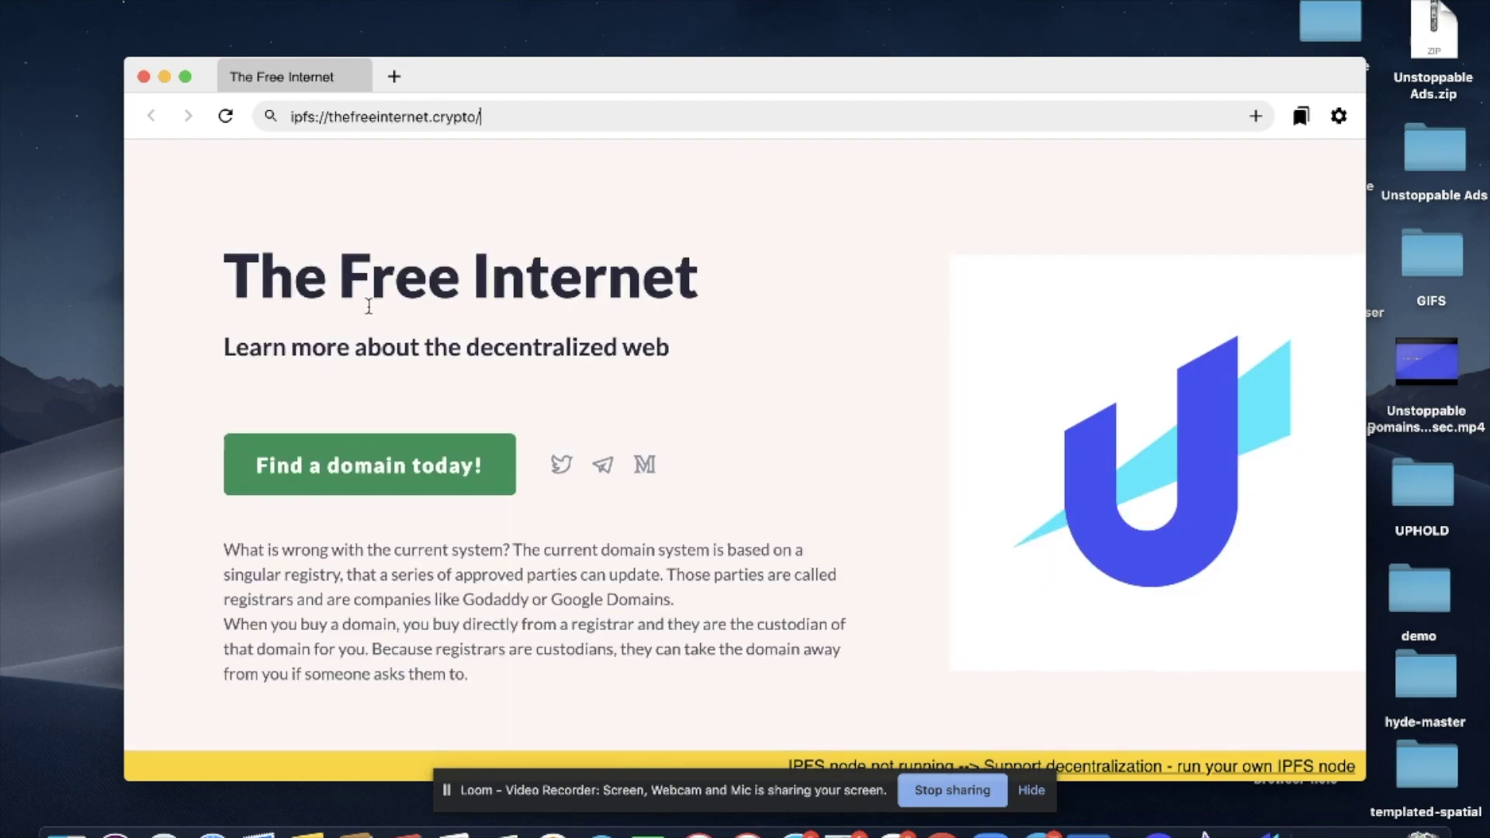